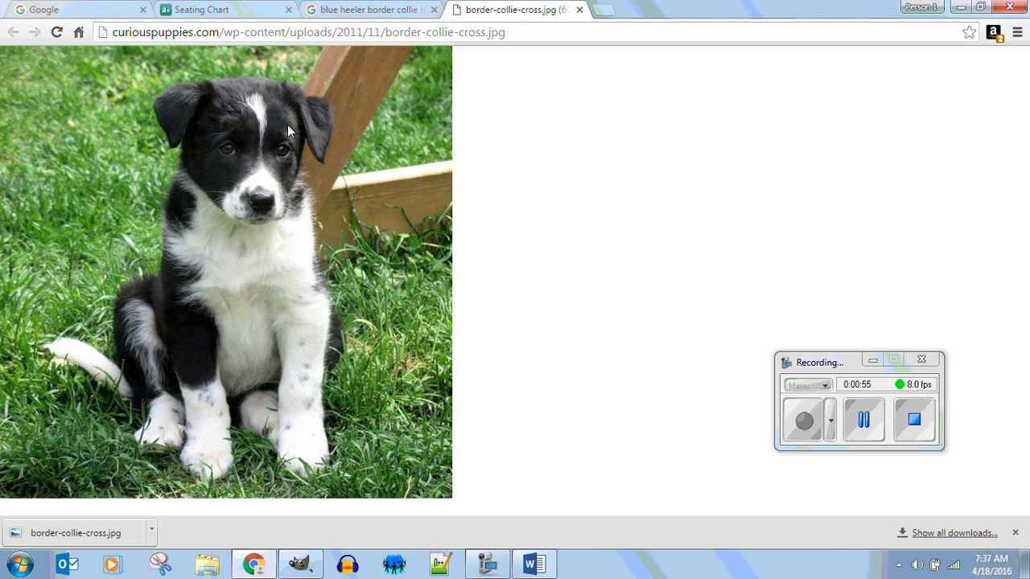
# Step: Save the puppy photo as the JPEG image "border-collie-cross (1)" in the See Through 1.1.6 folder
pyautogui.rightClick(261, 161)
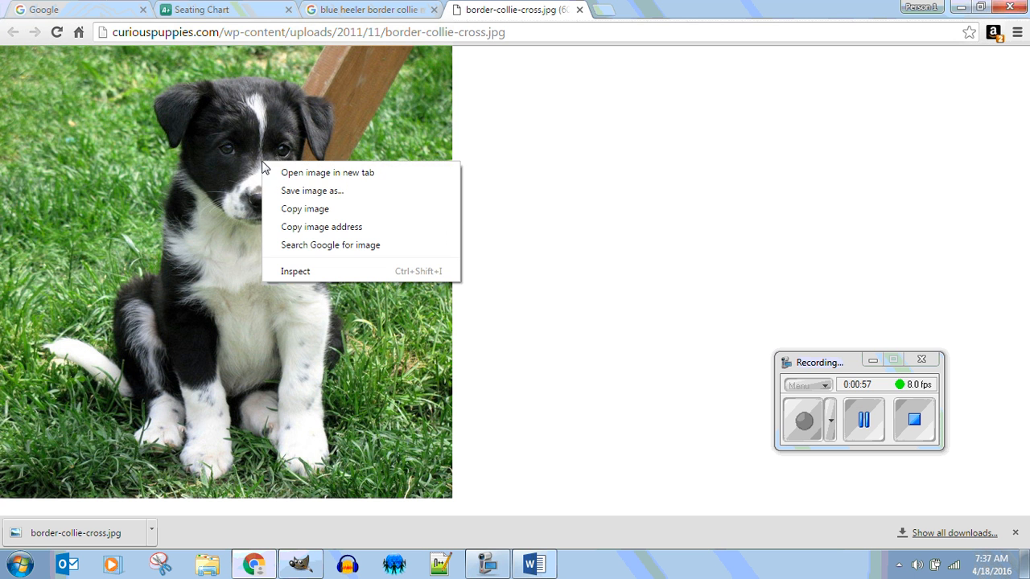
pyautogui.click(359, 192)
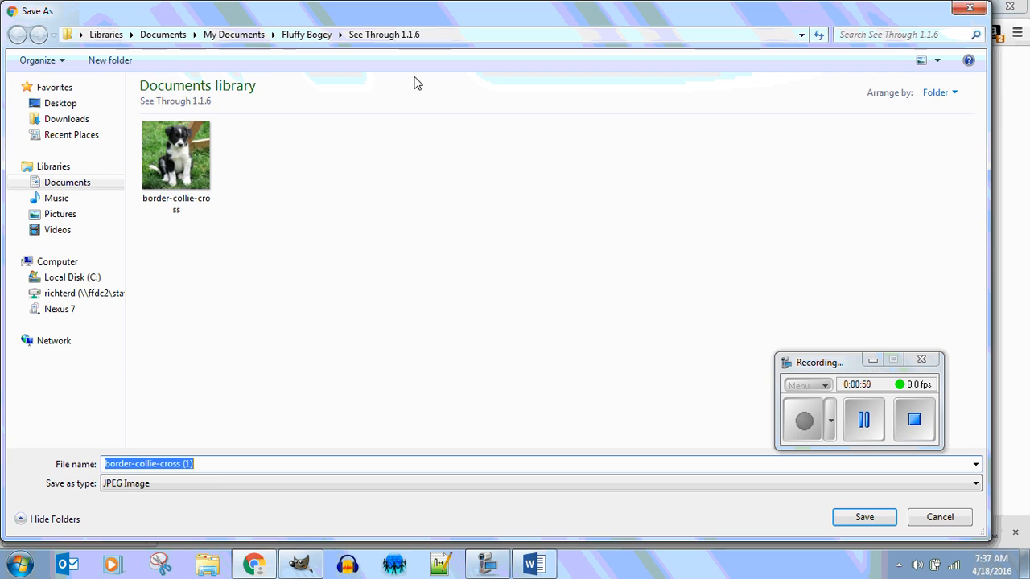
pyautogui.click(891, 517)
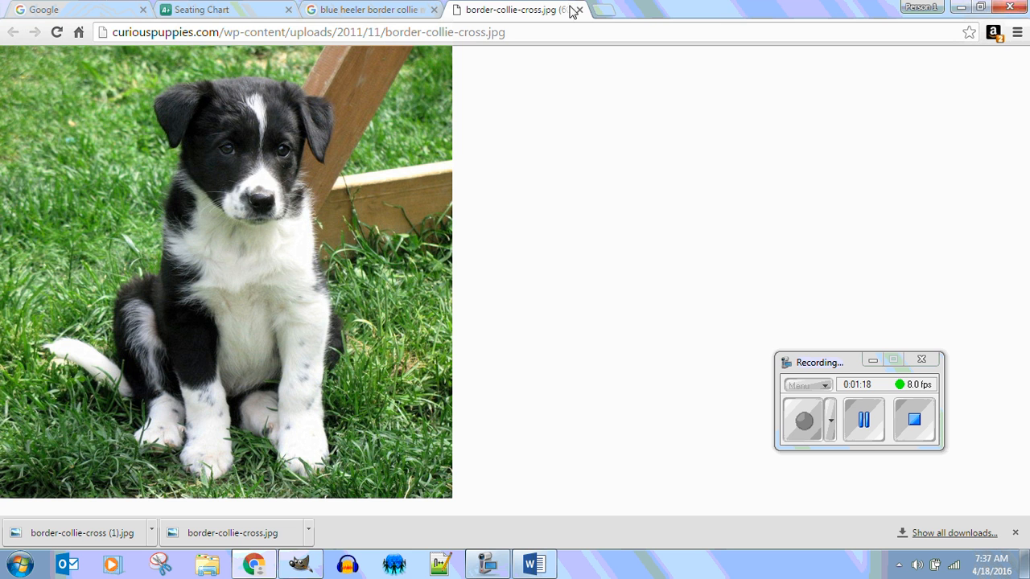
# Step: Switch to Windows Explorer and open the See Through 1.1.6 folder inside Fluffy Bogey in the Documents library
pyautogui.click(963, 12)
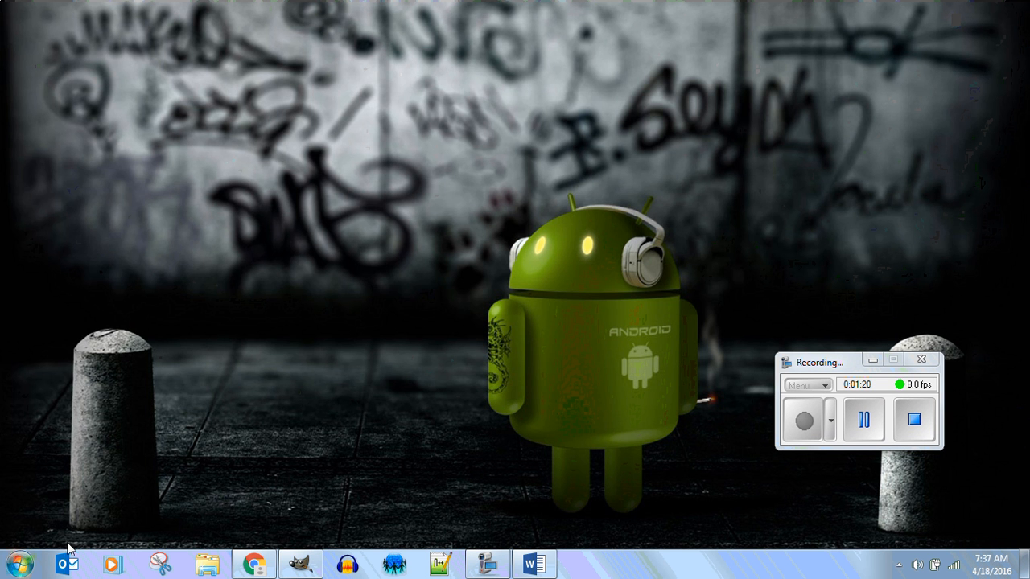
pyautogui.click(203, 566)
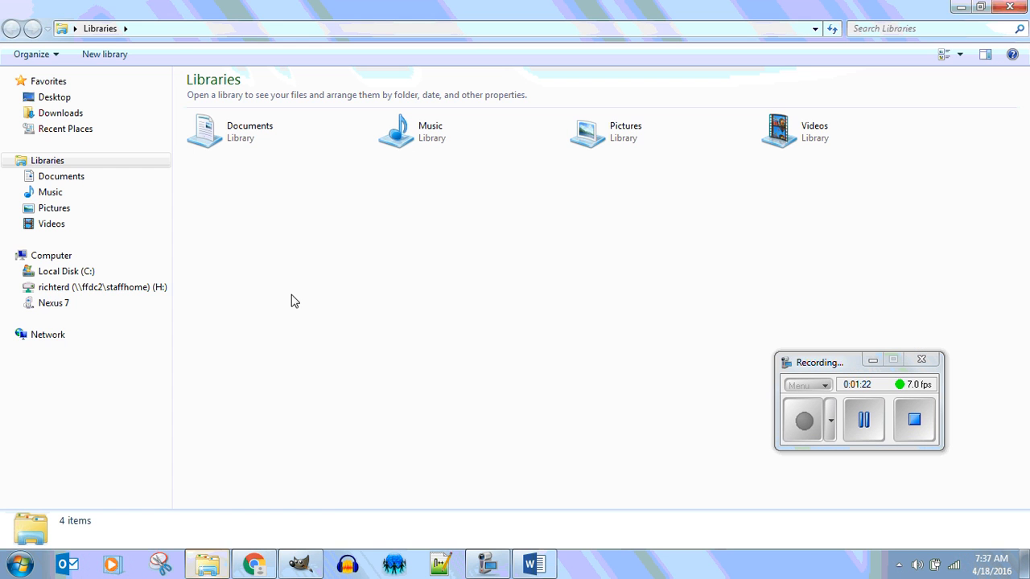
pyautogui.click(44, 179)
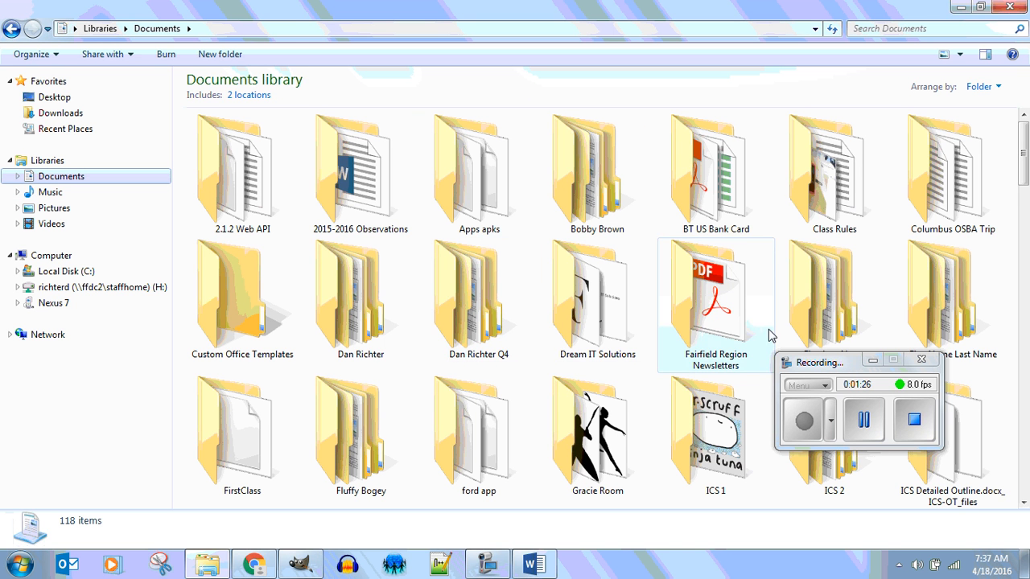
pyautogui.click(873, 361)
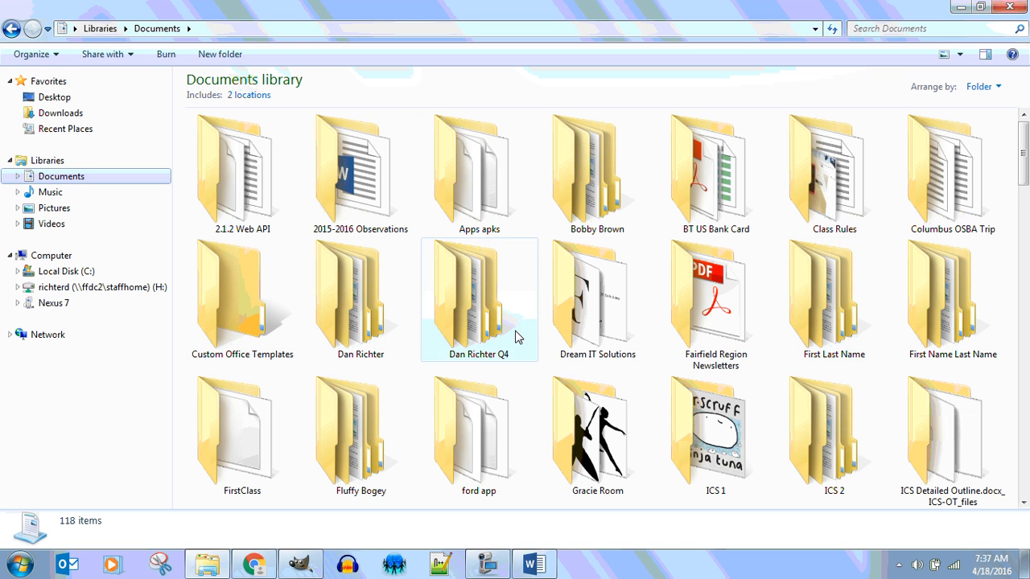
pyautogui.click(344, 445)
pyautogui.doubleClick(345, 445)
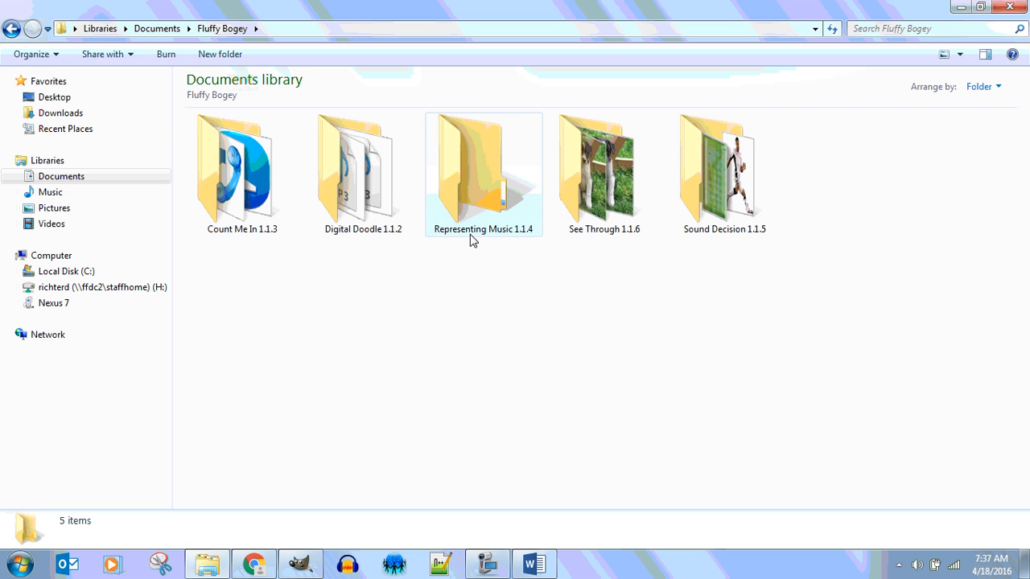
pyautogui.doubleClick(583, 183)
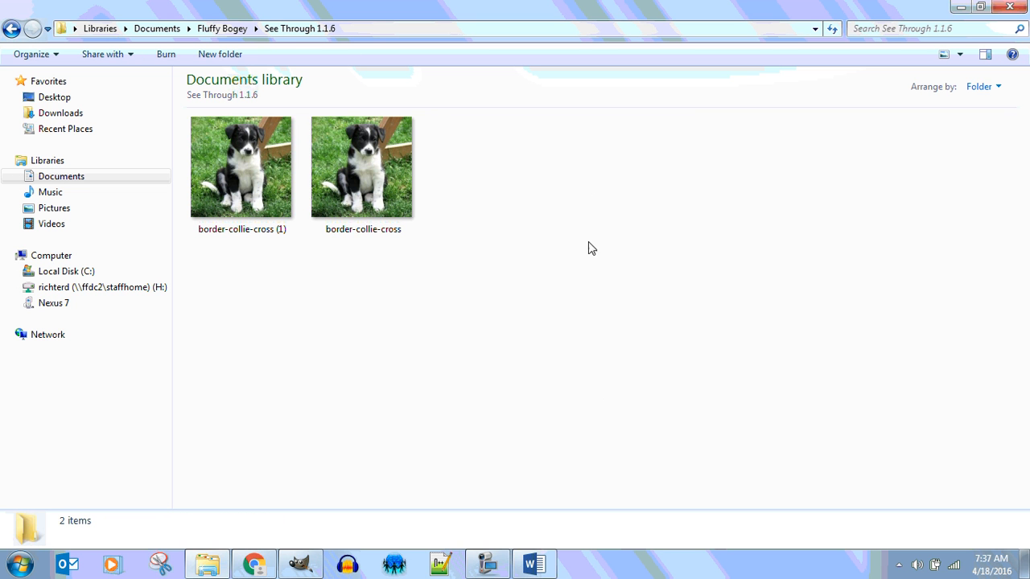
# Step: Open the border-collie-cross image in GIMP and maximize its window
pyautogui.rightClick(369, 164)
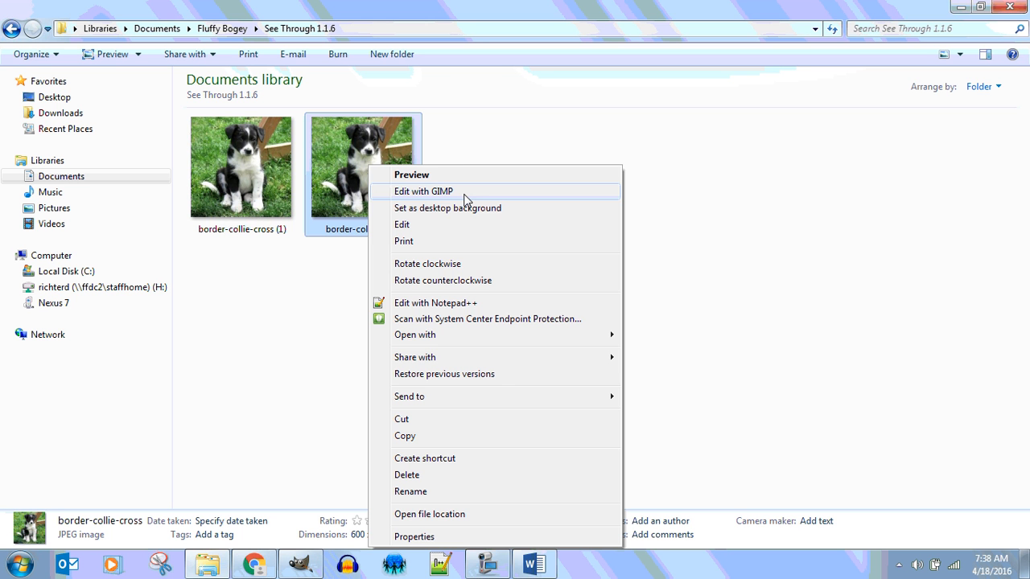
pyautogui.click(467, 193)
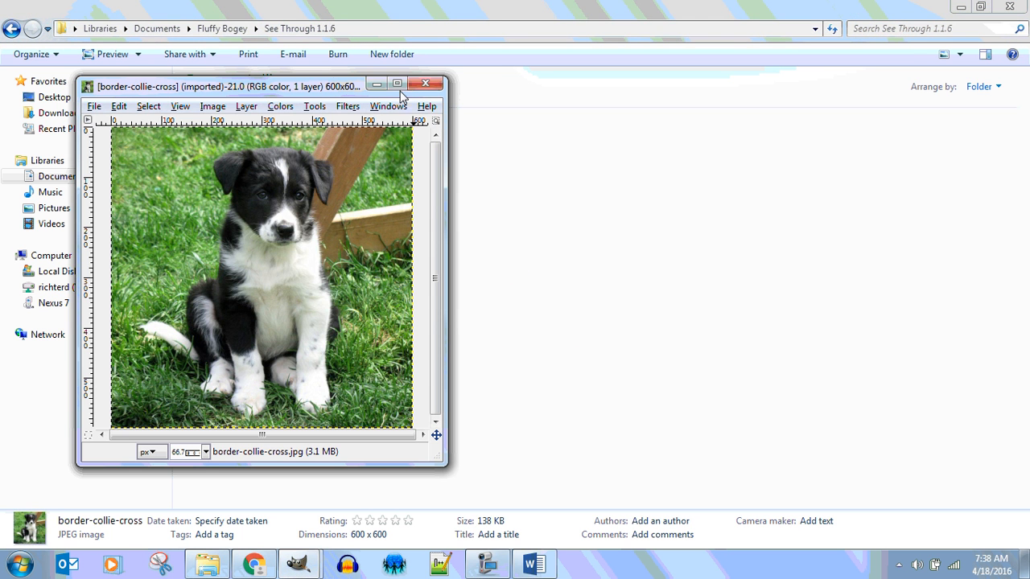
pyautogui.click(397, 84)
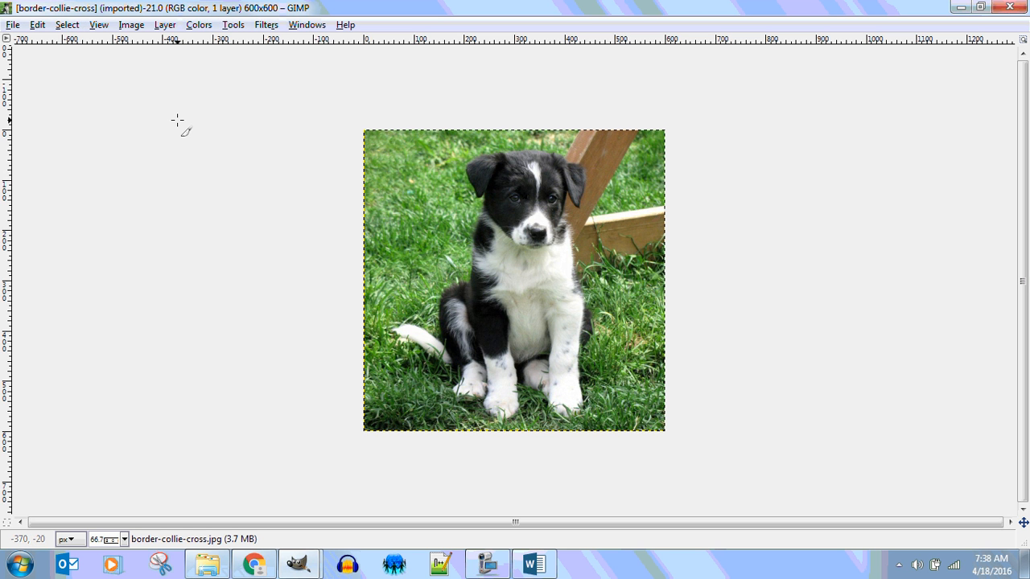
# Step: Show a new Toolbox and place it beside the puppy image
pyautogui.click(307, 24)
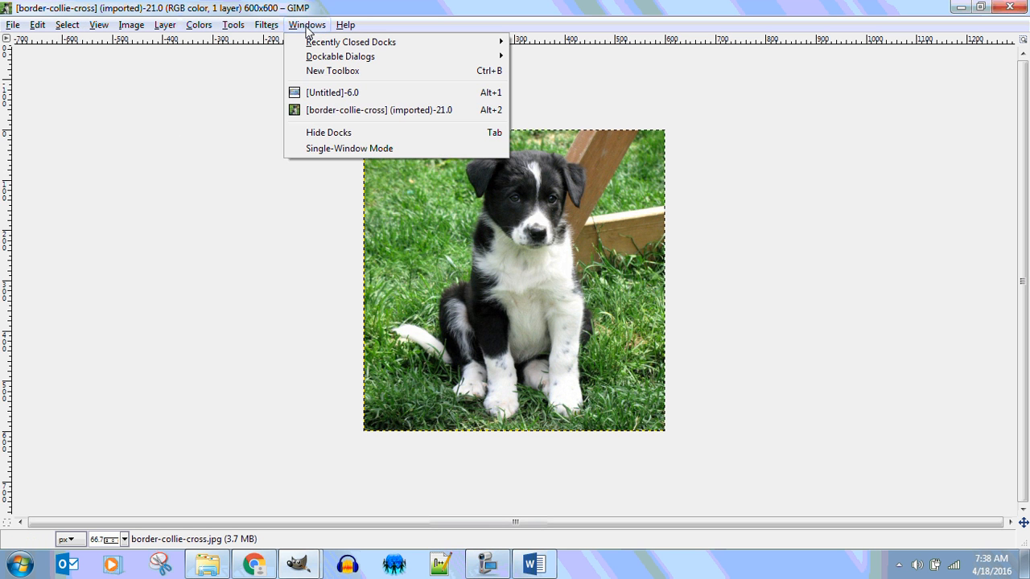
pyautogui.click(316, 74)
pyautogui.moveTo(323, 16); pyautogui.dragTo(60, 61)
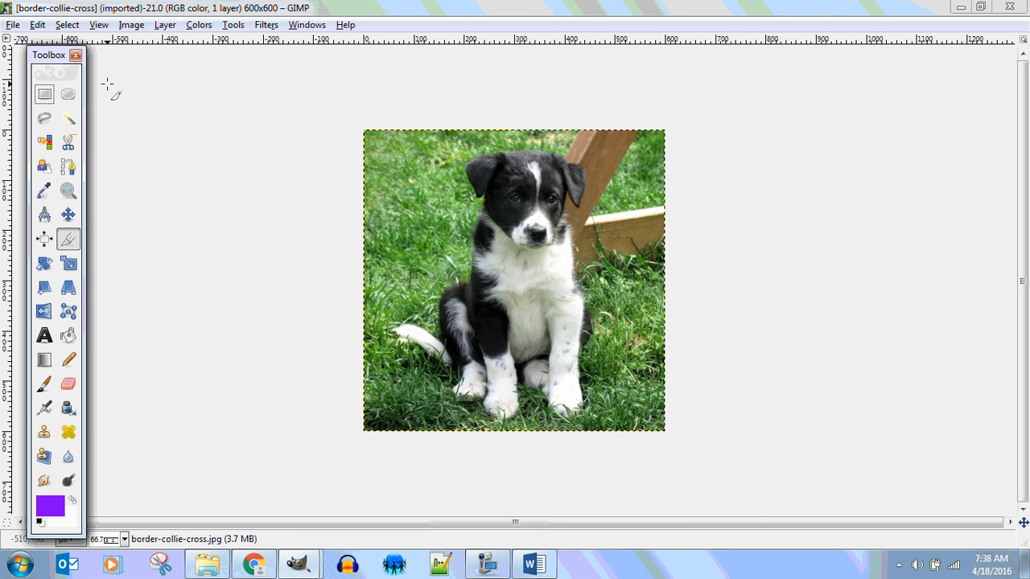
# Step: Show the Layers dialog and place it beside the puppy image
pyautogui.click(318, 29)
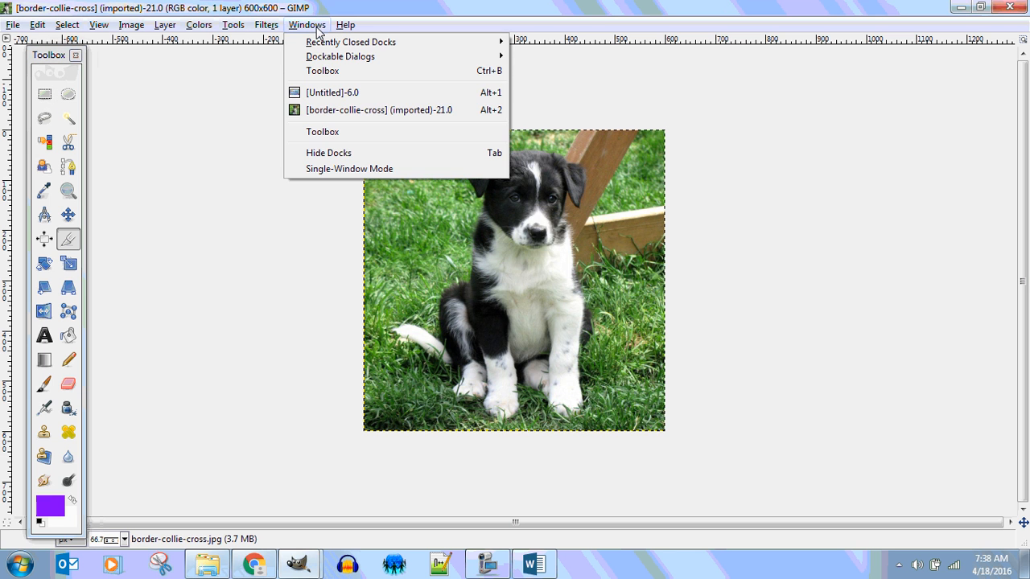
pyautogui.moveTo(326, 61)
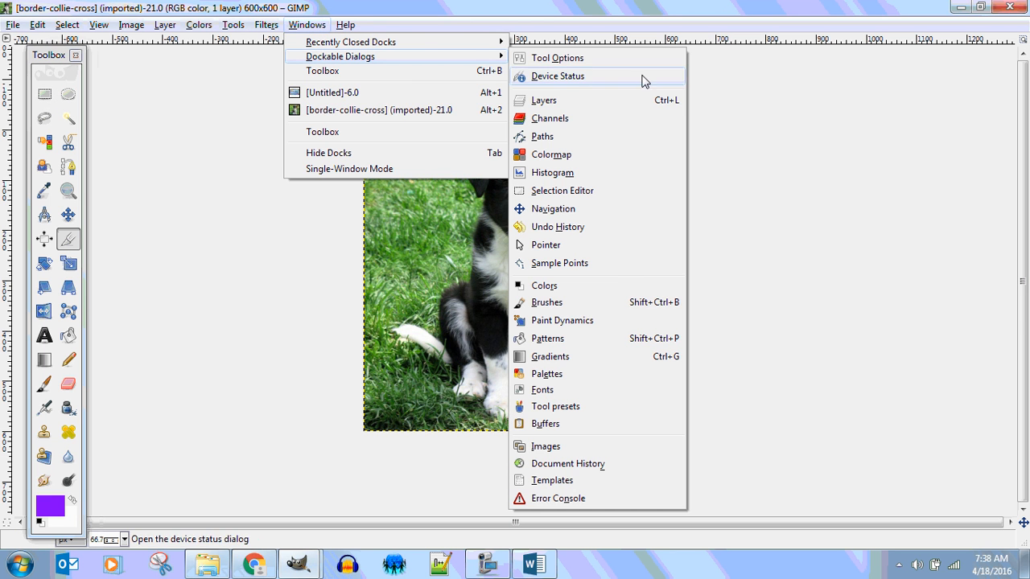
pyautogui.click(576, 104)
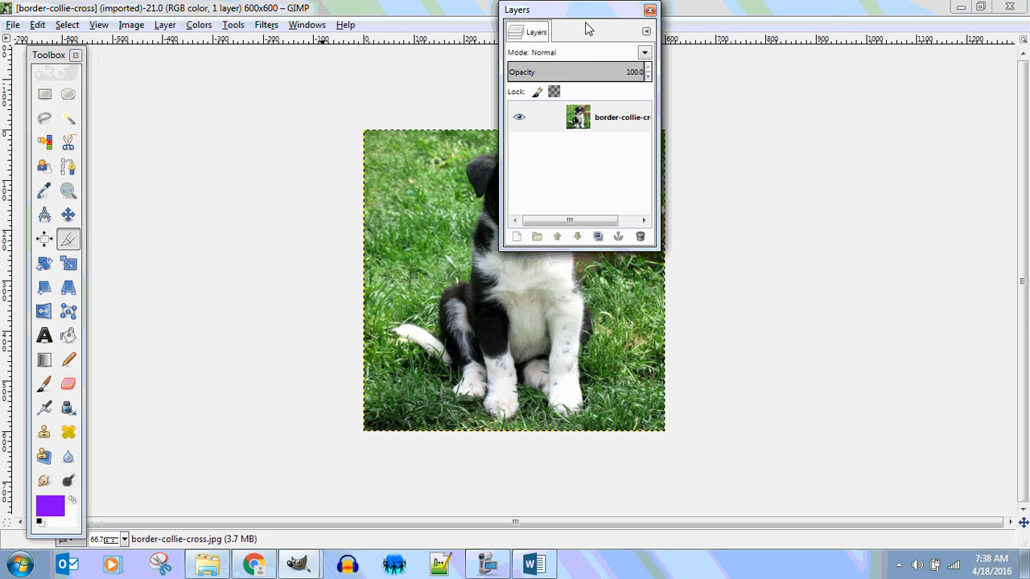
pyautogui.moveTo(590, 15); pyautogui.dragTo(817, 96)
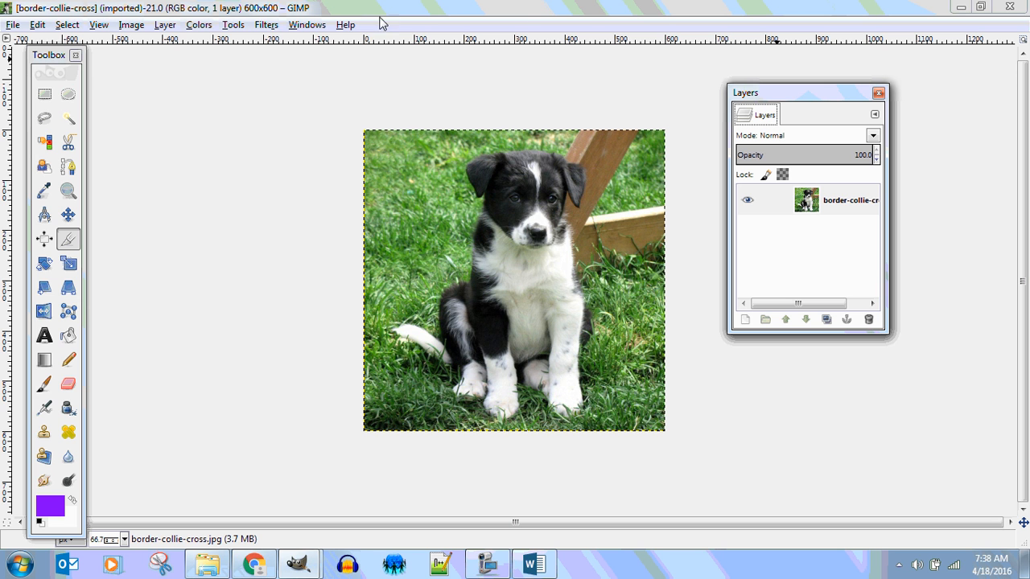
pyautogui.click(304, 26)
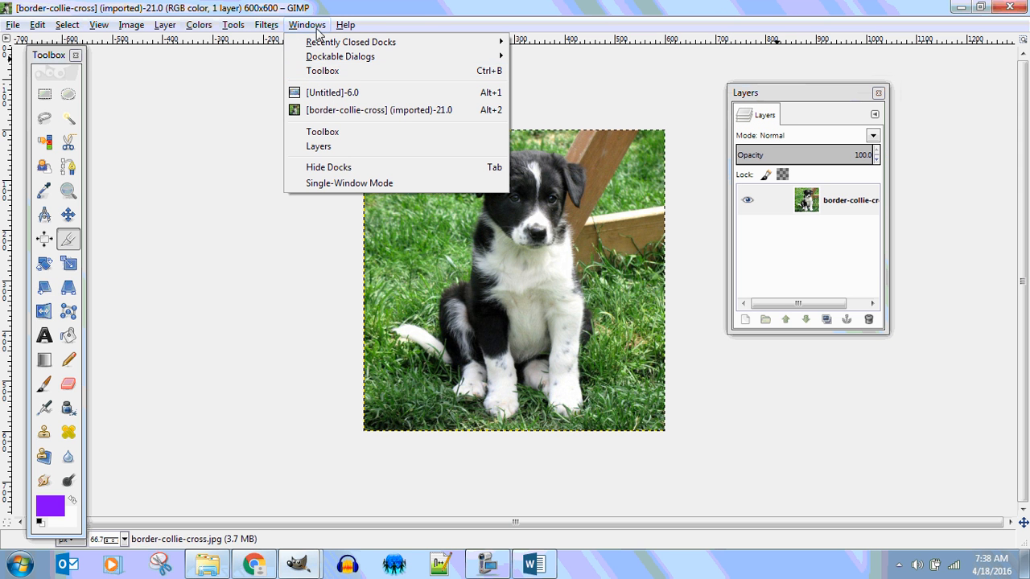
pyautogui.moveTo(329, 63)
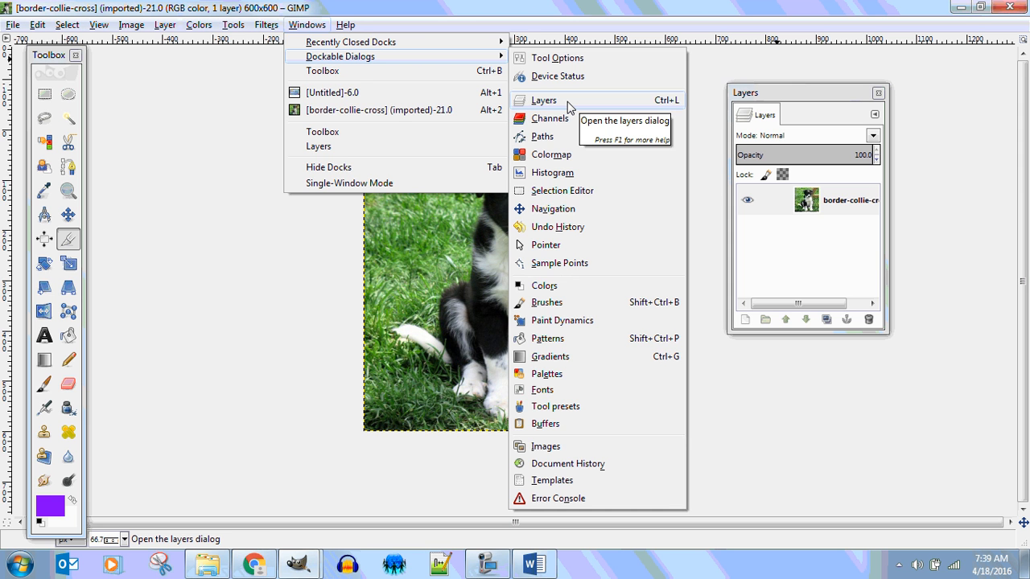
pyautogui.click(703, 73)
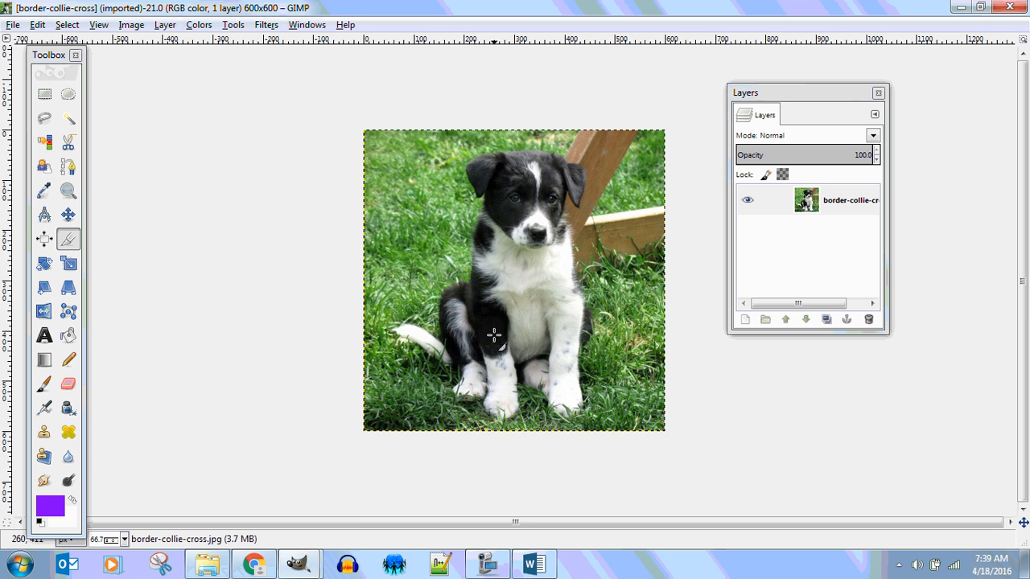
# Step: Move the Layers dialog off the puppy picture into the empty canvas area
pyautogui.scroll(3, 499, 328)
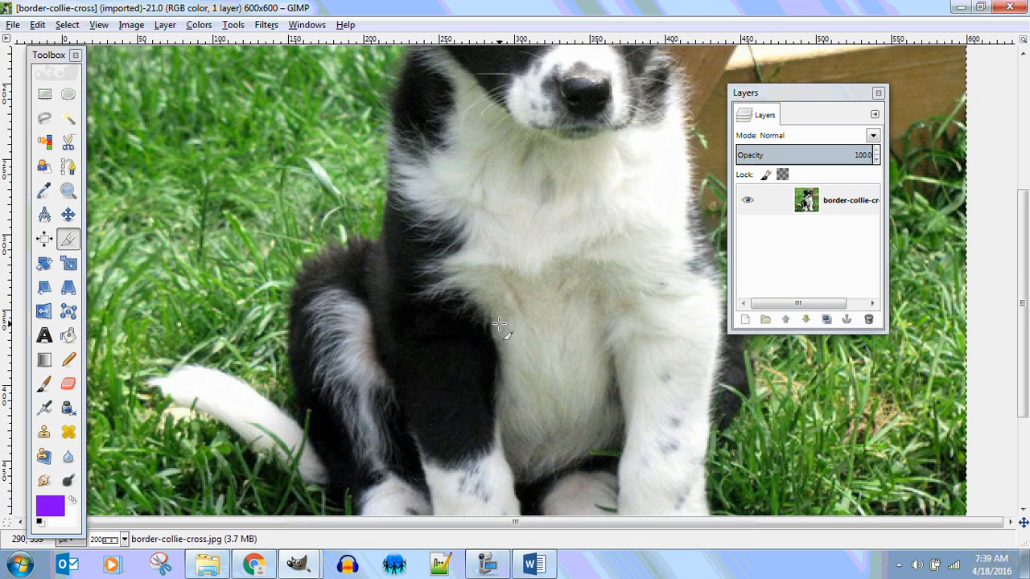
pyautogui.scroll(-3, 499, 325)
pyautogui.scroll(2, 499, 325)
pyautogui.scroll(-2, 497, 325)
pyautogui.scroll(1, 495, 325)
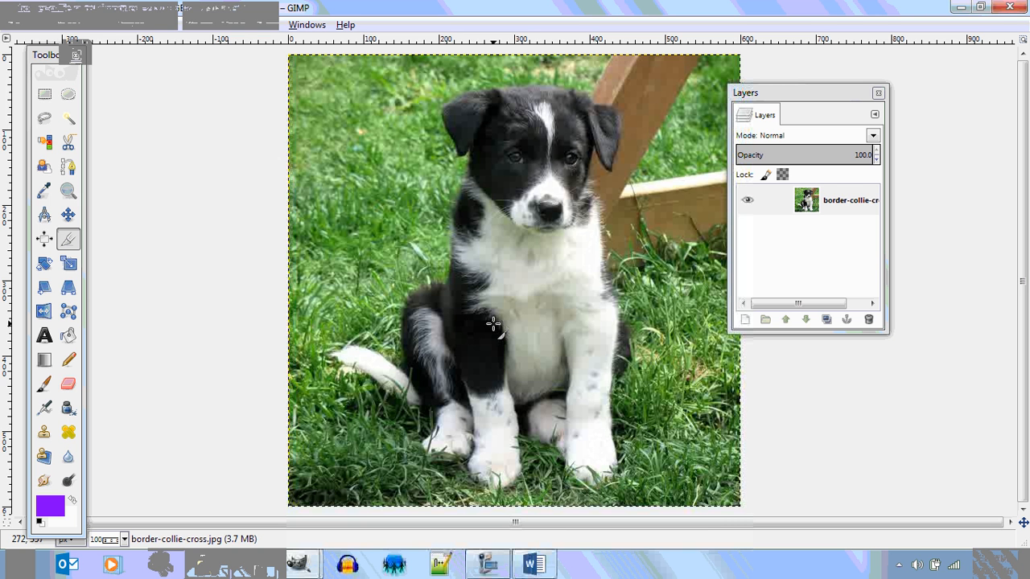
pyautogui.moveTo(821, 94); pyautogui.dragTo(912, 66)
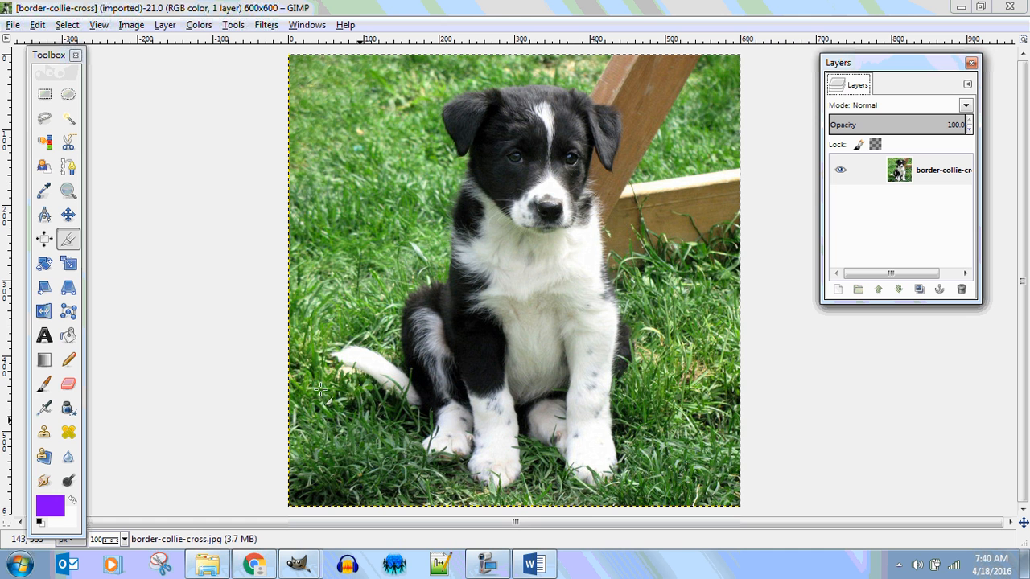
# Step: Start a Scissors Select outline at the bottom of the puppy's front paw and trace around the neighbouring hind paw to its ankle
pyautogui.click(69, 143)
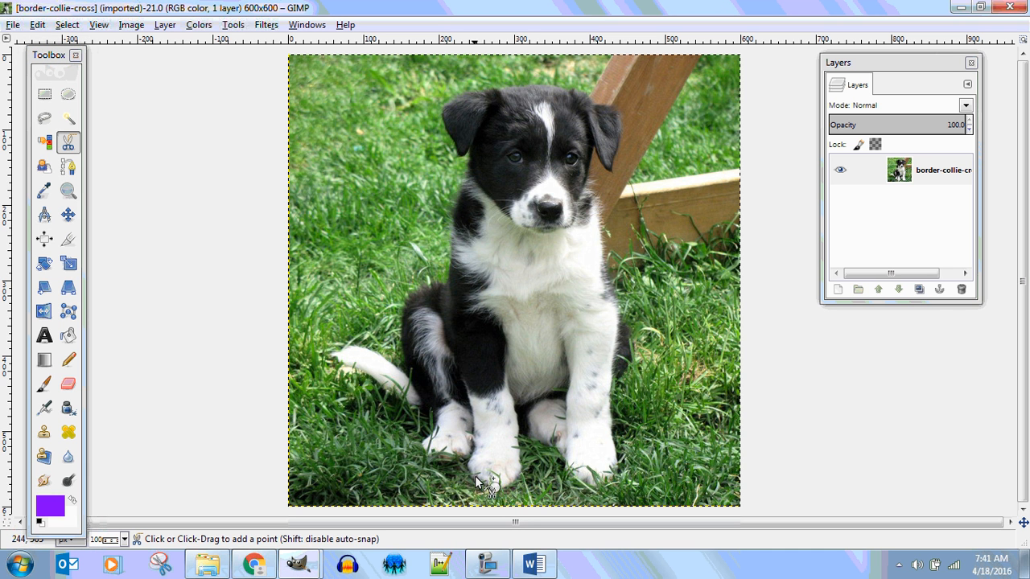
pyautogui.click(472, 472)
pyautogui.click(468, 464)
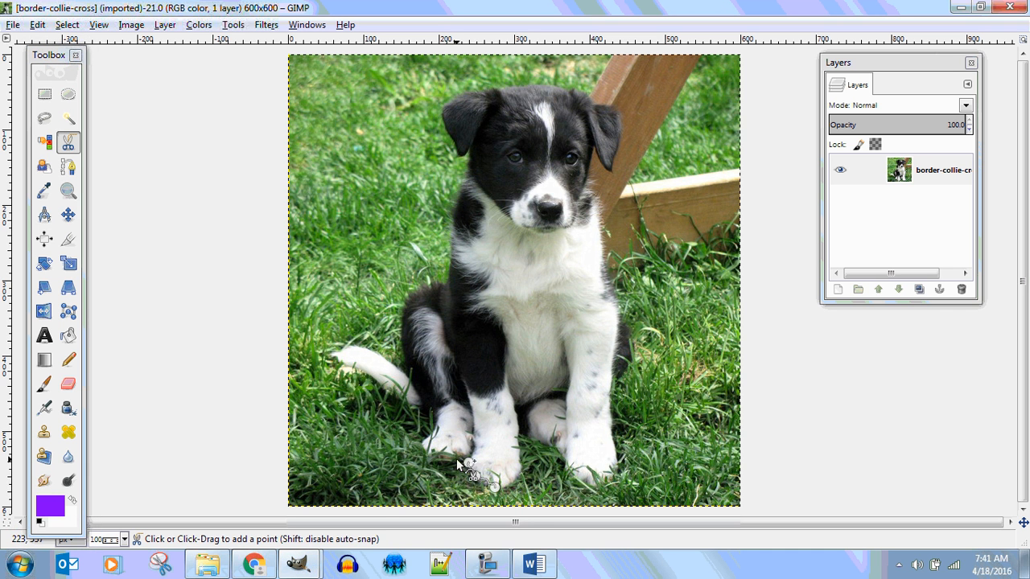
pyautogui.click(450, 459)
pyautogui.click(433, 461)
pyautogui.click(422, 452)
pyautogui.click(425, 439)
pyautogui.click(434, 429)
pyautogui.click(432, 411)
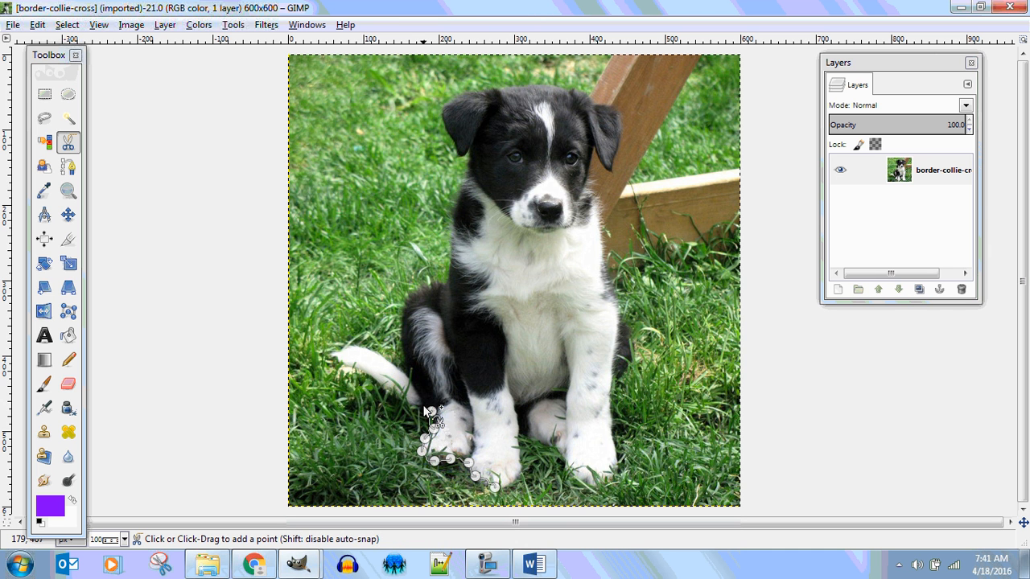
# Step: Continue the Scissors Select outline along the tail's lower edge, around its tip and back along its upper edge to the body
pyautogui.click(423, 405)
pyautogui.click(405, 402)
pyautogui.click(387, 387)
pyautogui.click(368, 369)
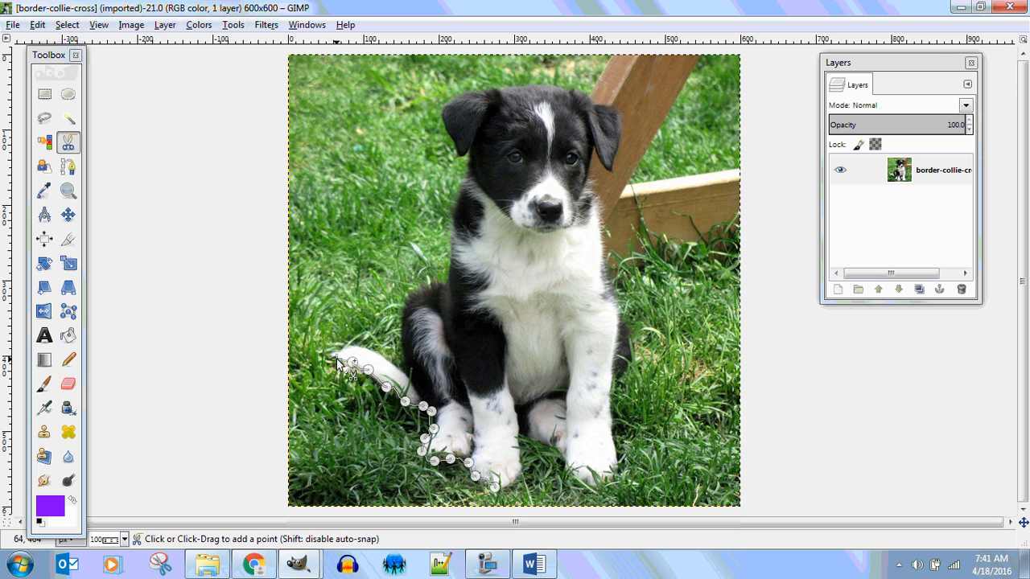
pyautogui.click(330, 355)
pyautogui.click(337, 348)
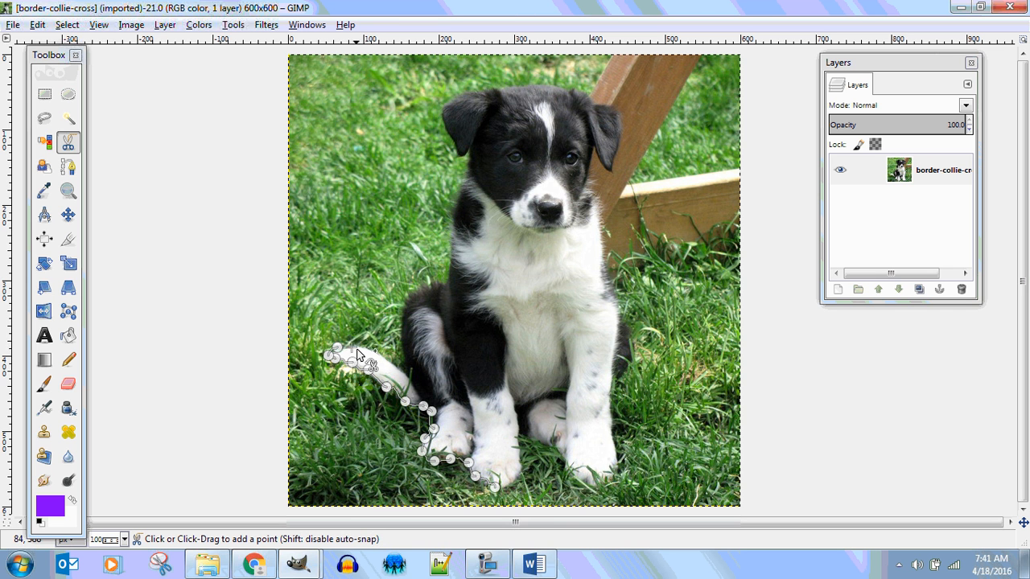
pyautogui.click(353, 348)
pyautogui.click(376, 352)
pyautogui.click(396, 364)
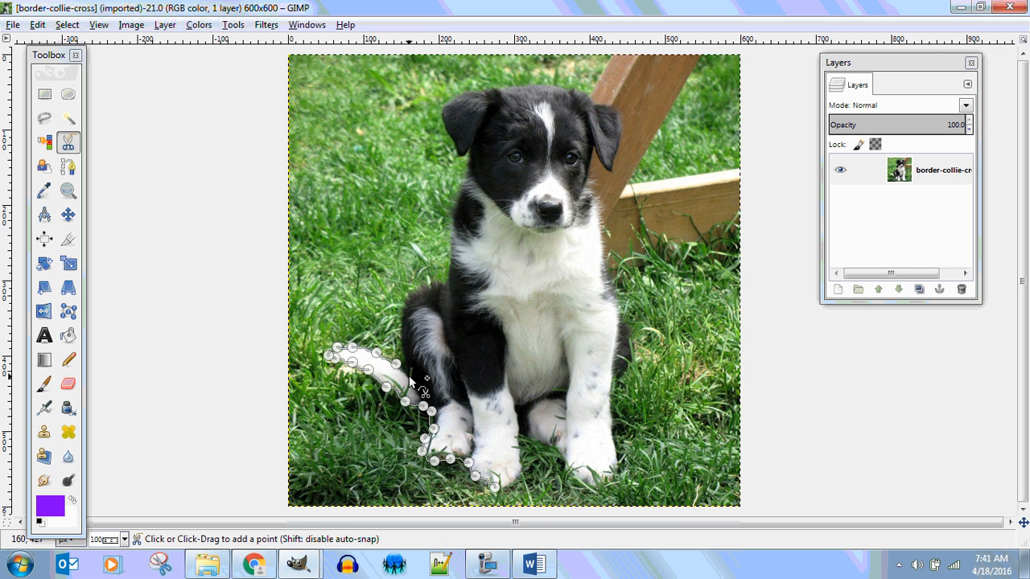
pyautogui.click(408, 376)
pyautogui.click(416, 389)
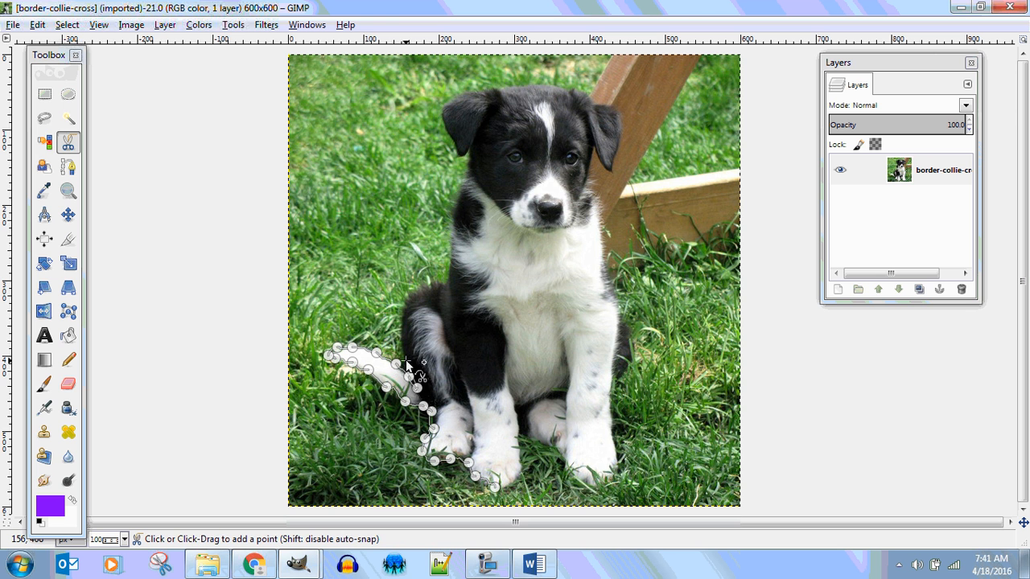
# Step: Continue the Scissors Select outline from the tail base up and around the puppy's haunch to its back
pyautogui.click(406, 361)
pyautogui.click(402, 336)
pyautogui.click(405, 302)
pyautogui.click(411, 292)
pyautogui.click(424, 281)
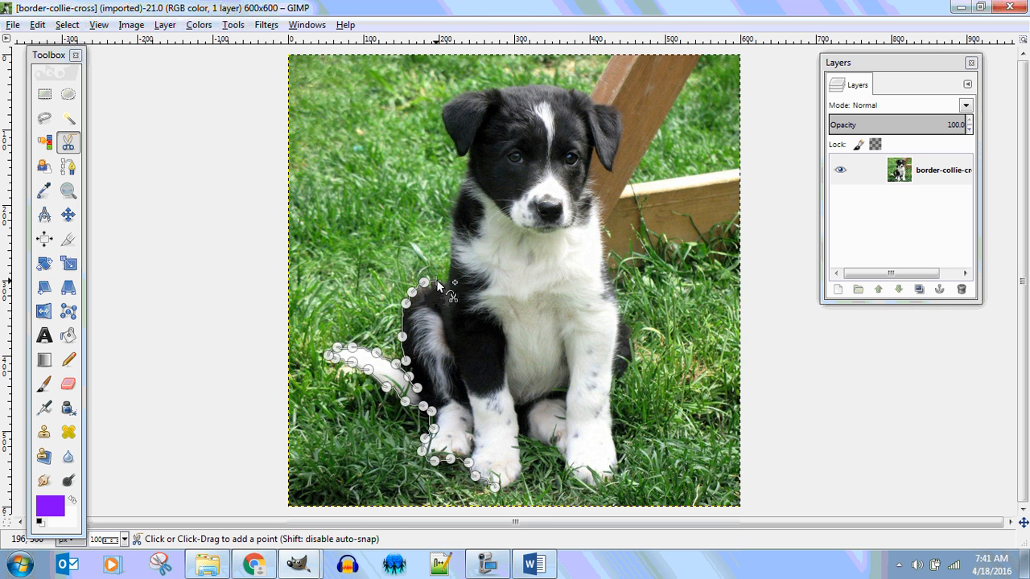
pyautogui.click(444, 281)
# Step: Continue the Scissors Select outline from the puppy's back up the shoulder and neck to the base of the nearer ear
pyautogui.click(452, 248)
pyautogui.click(452, 214)
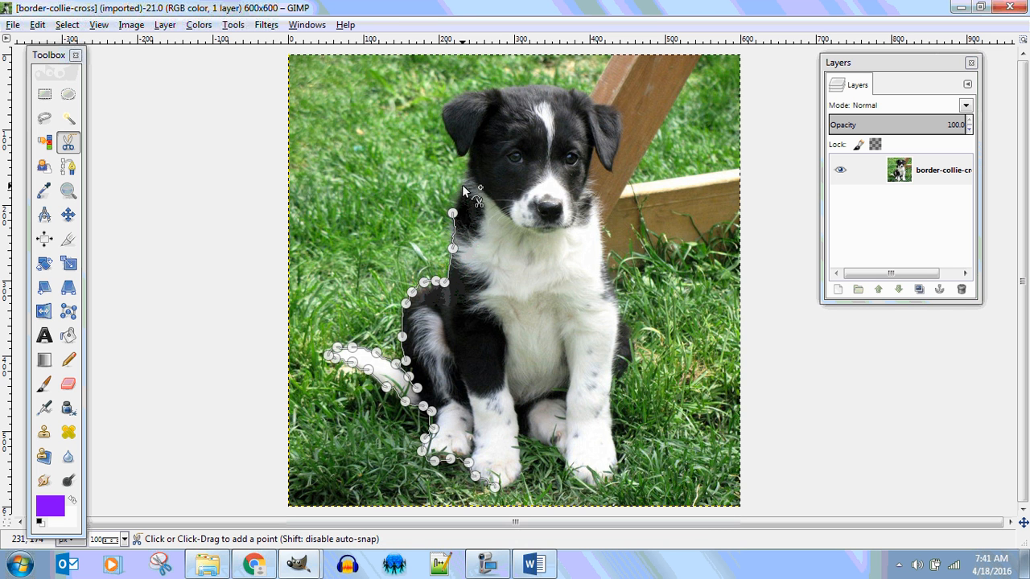
pyautogui.click(464, 183)
pyautogui.click(468, 150)
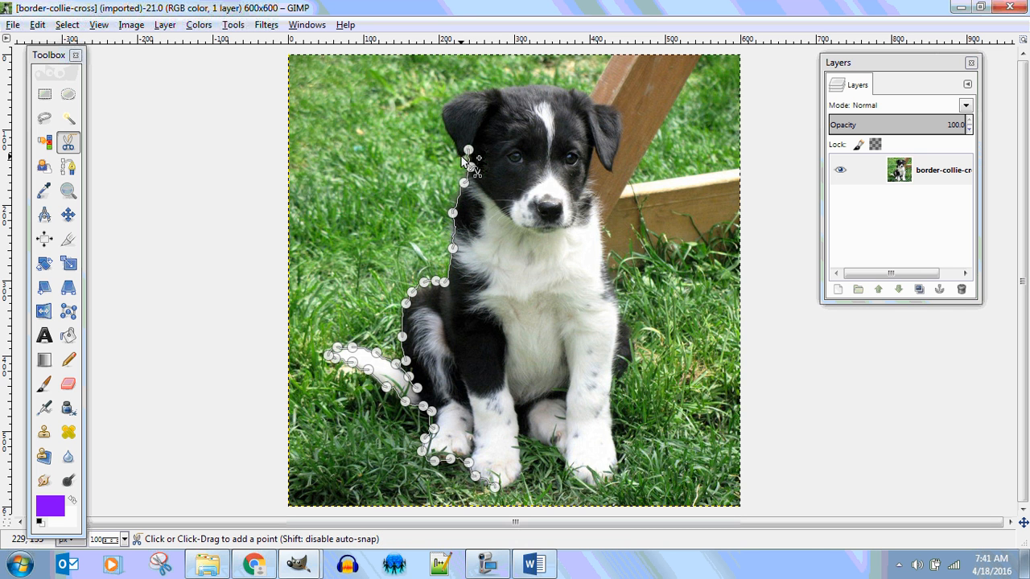
# Step: Continue the Scissors Select outline around the tail-side ear, from its lower tip over its upper edge to the head
pyautogui.click(461, 156)
pyautogui.click(455, 140)
pyautogui.click(442, 122)
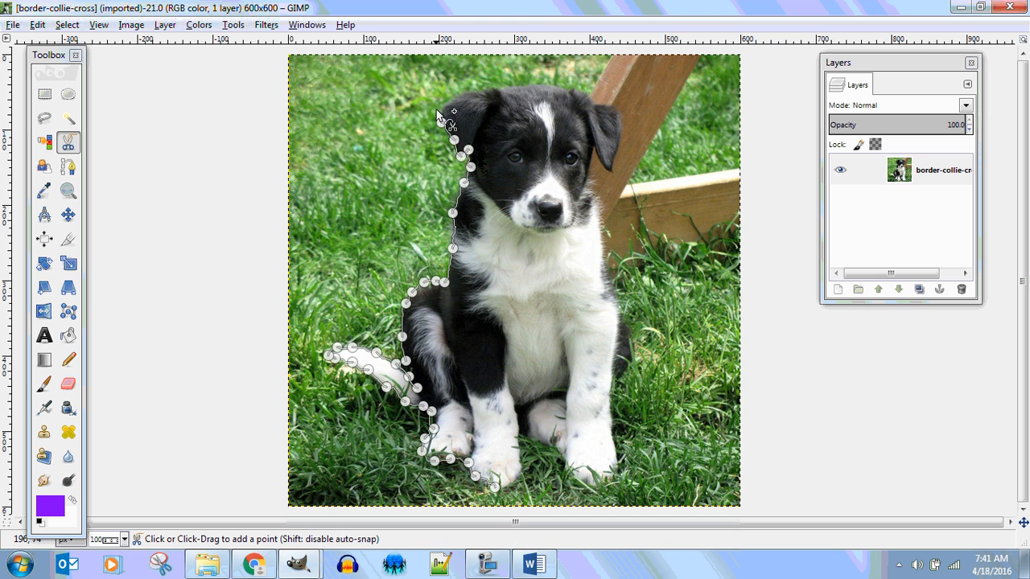
pyautogui.click(444, 104)
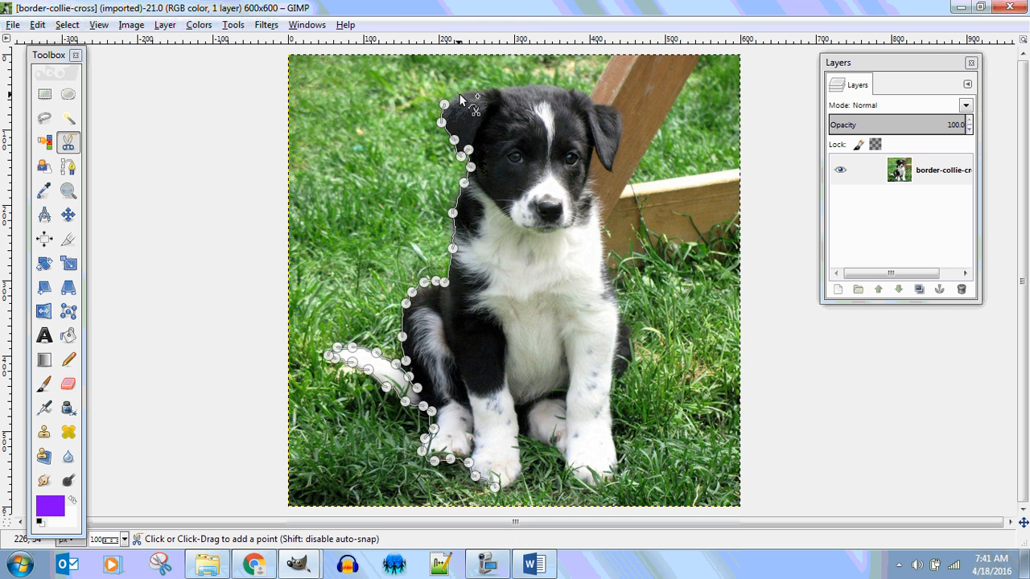
pyautogui.click(478, 88)
pyautogui.click(500, 89)
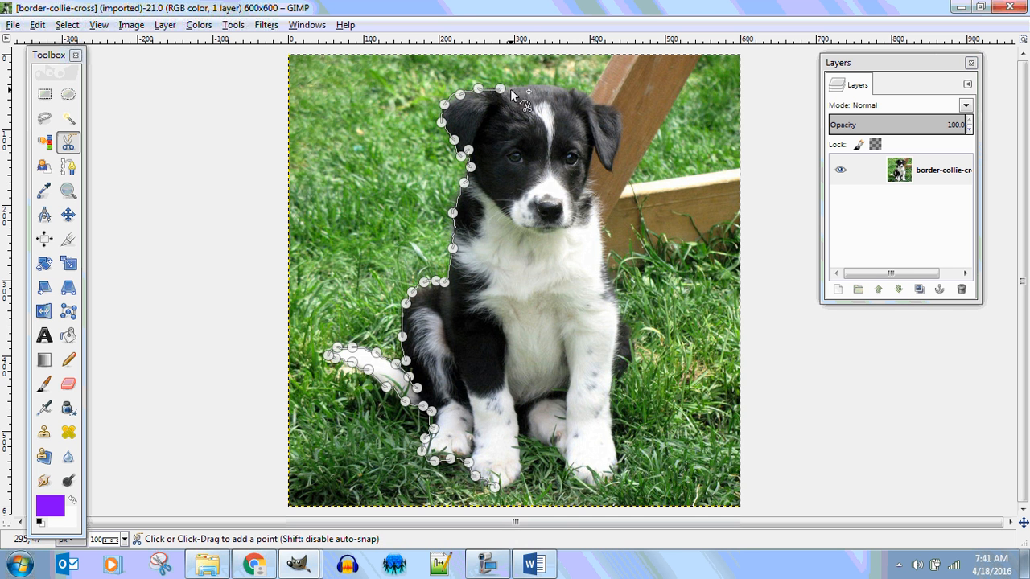
# Step: Continue the Scissors Select outline across the top of the puppy's head to the start of the other ear
pyautogui.click(520, 86)
pyautogui.click(542, 86)
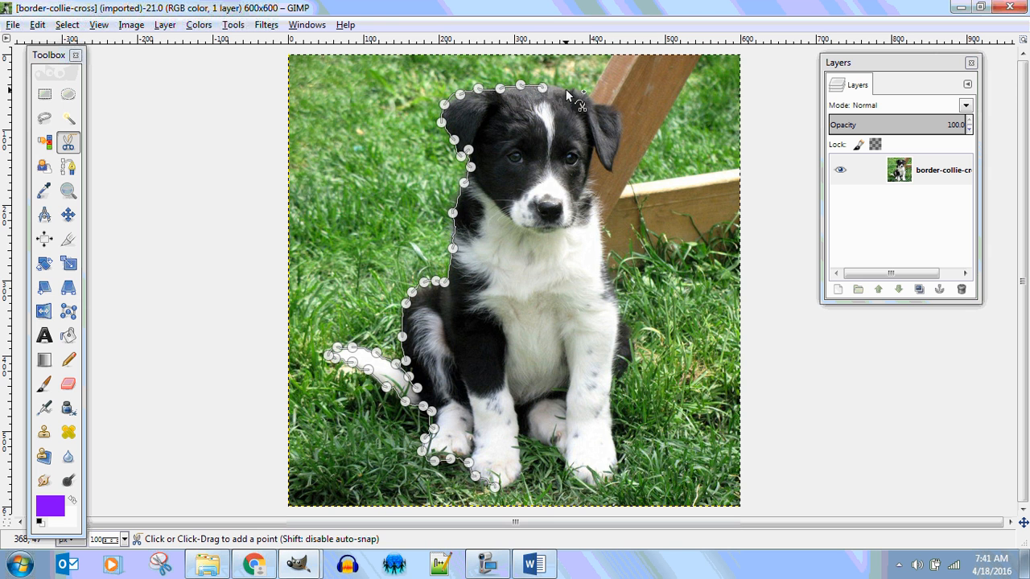
pyautogui.click(566, 90)
pyautogui.click(579, 95)
# Step: Continue the Scissors Select outline around the ear beside the wooden post, down to its tip and back up its inner edge
pyautogui.click(600, 103)
pyautogui.click(611, 104)
pyautogui.click(620, 121)
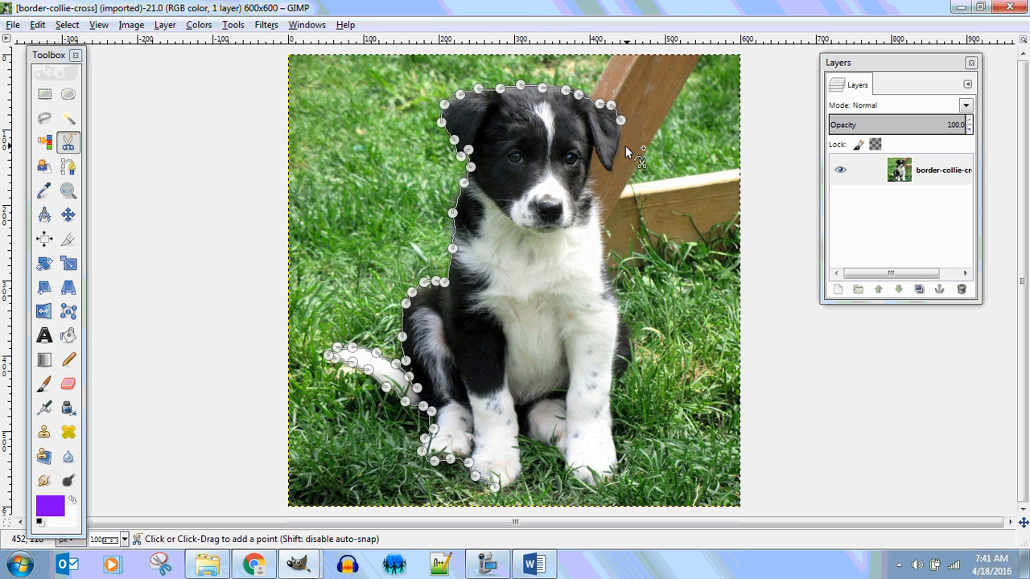
pyautogui.click(618, 147)
pyautogui.click(611, 165)
pyautogui.click(593, 149)
# Step: Continue the Scissors Select outline along the post-side cheek and down the neck to the side of the chest
pyautogui.click(583, 179)
pyautogui.click(585, 190)
pyautogui.click(599, 197)
pyautogui.click(607, 222)
pyautogui.click(606, 255)
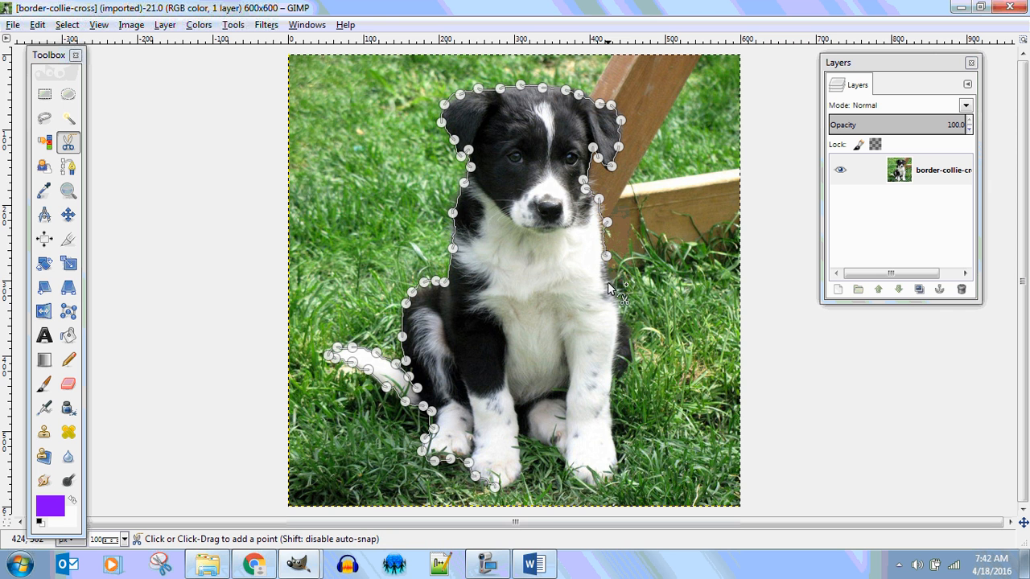
# Step: Continue the Scissors Select outline from the side of the chest down the shoulder and around the far haunch
pyautogui.click(608, 284)
pyautogui.click(617, 306)
pyautogui.click(626, 326)
pyautogui.click(629, 342)
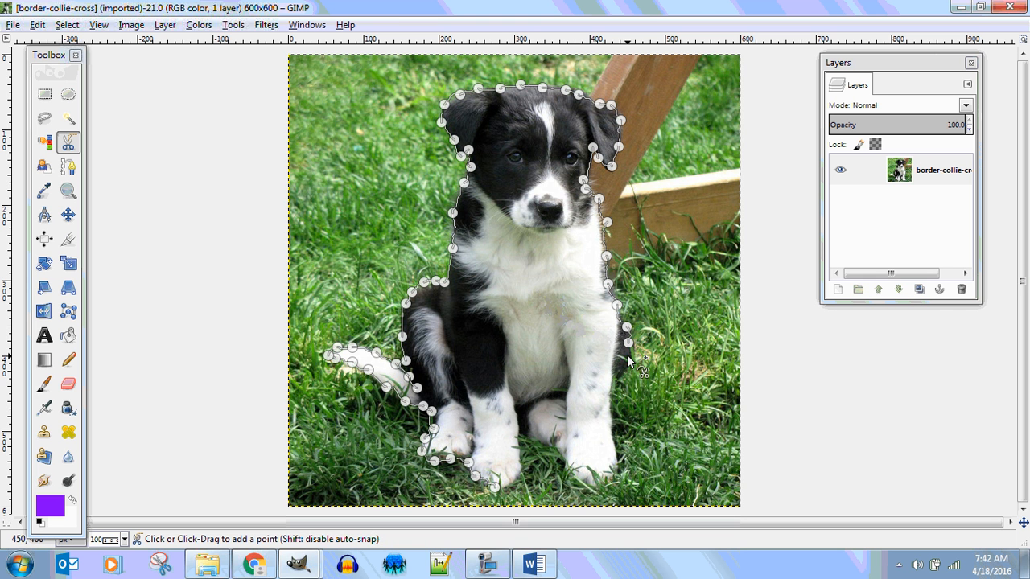
pyautogui.click(628, 354)
pyautogui.click(627, 367)
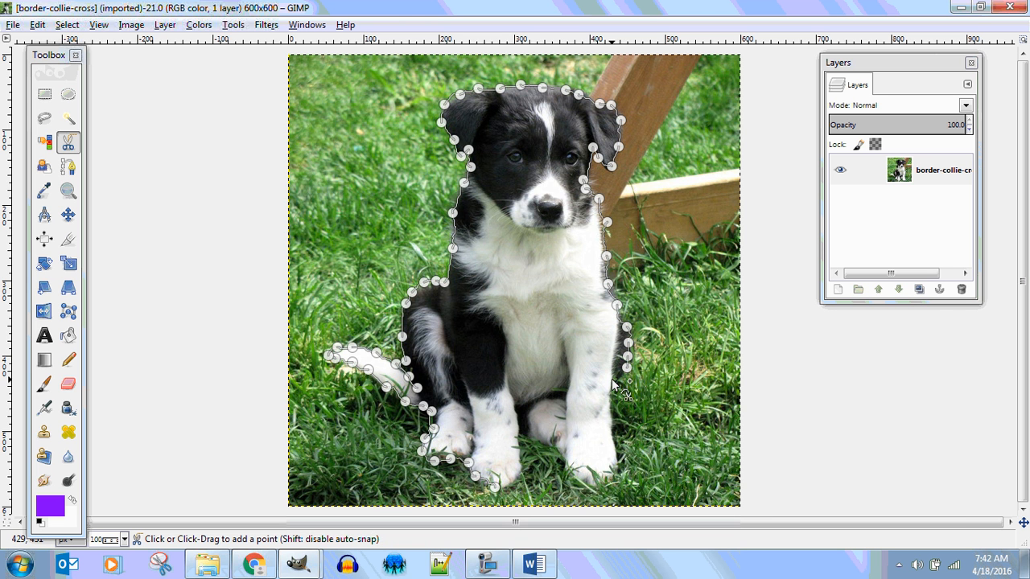
# Step: Continue the Scissors Select outline down the outer edge of the far front leg and around the bottom of its paw
pyautogui.click(611, 379)
pyautogui.click(609, 395)
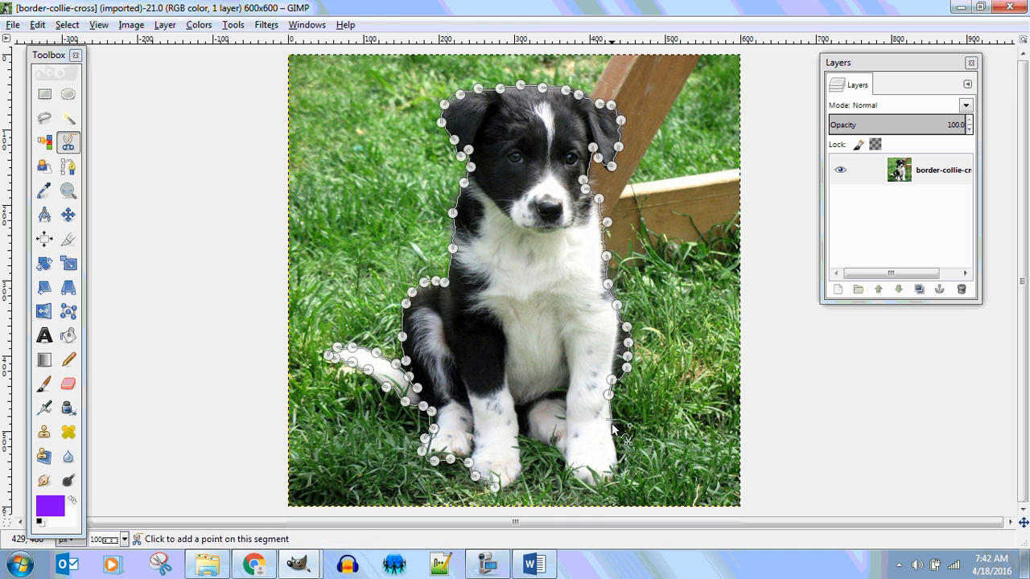
pyautogui.click(610, 420)
pyautogui.click(611, 429)
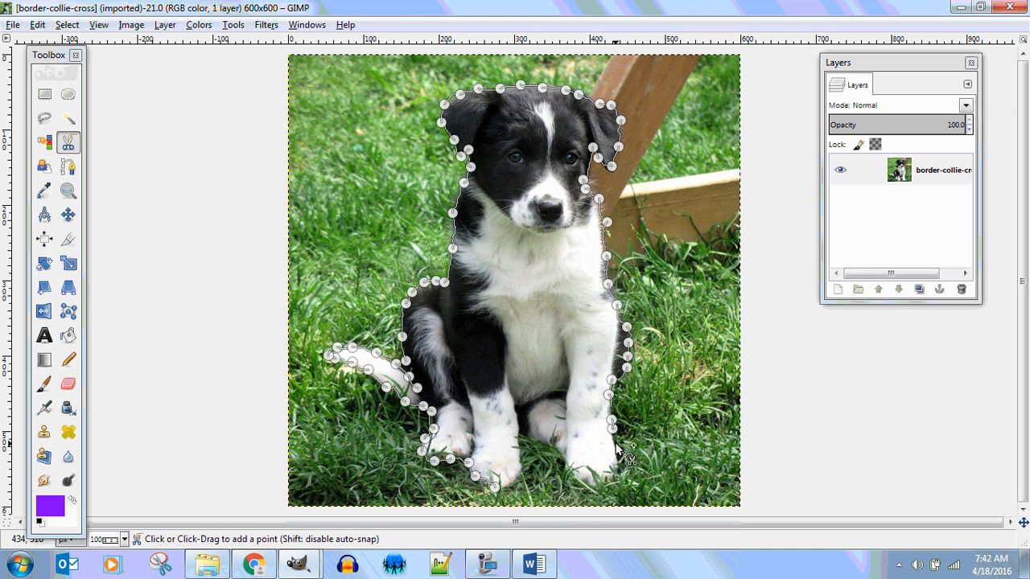
pyautogui.click(616, 443)
pyautogui.click(618, 460)
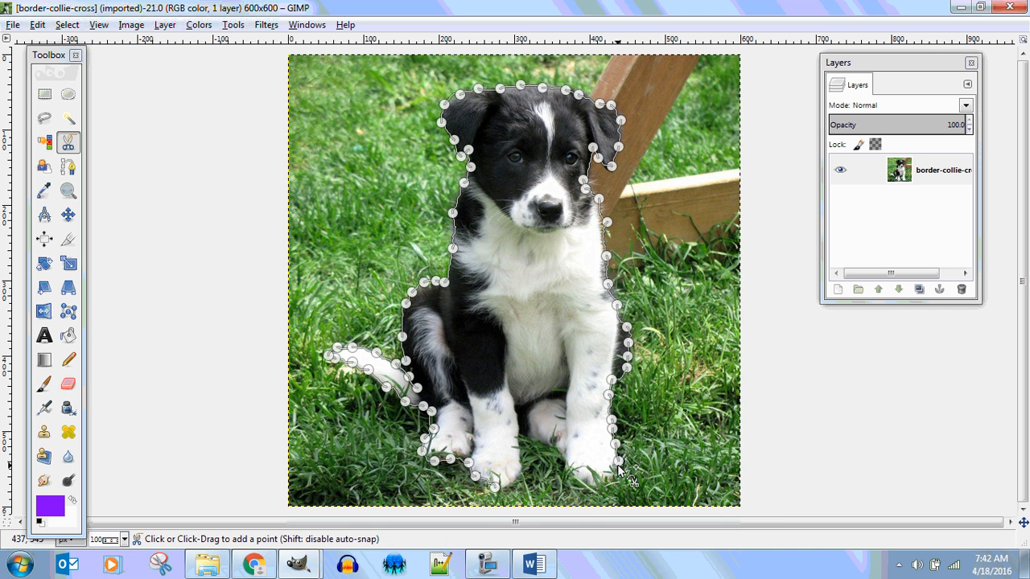
pyautogui.click(606, 473)
pyautogui.click(597, 481)
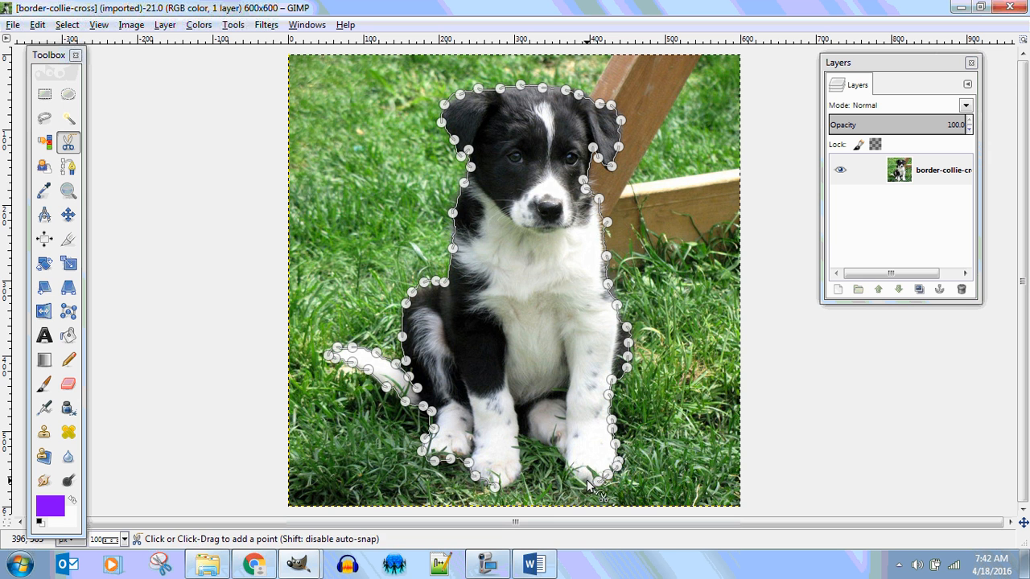
# Step: Continue the Scissors Select outline beneath the hind paw between the two front legs to the first front leg
pyautogui.click(552, 445)
pyautogui.click(538, 436)
pyautogui.click(523, 436)
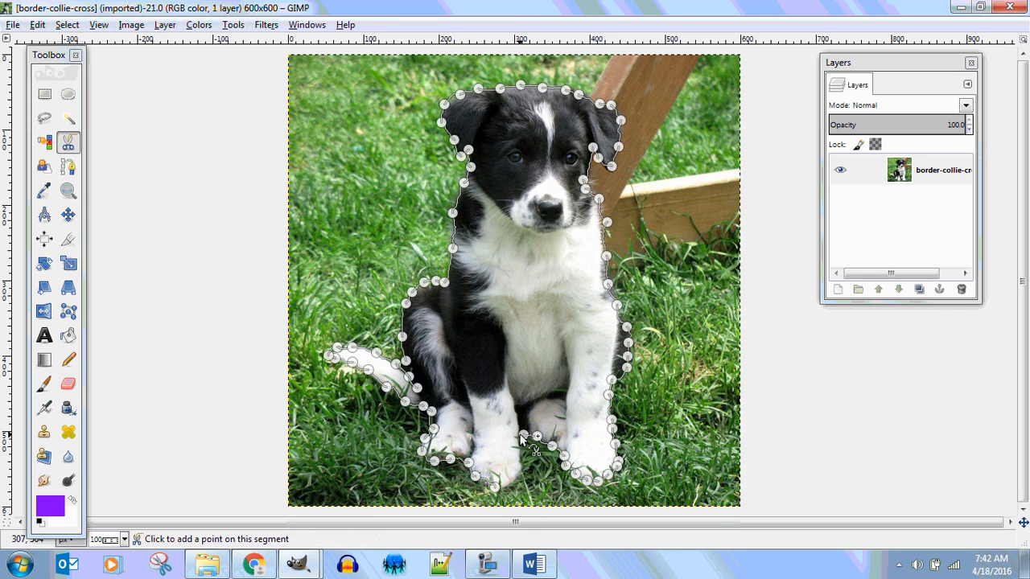
# Step: Trace the first front paw's inner edge, close the Scissors Select curve at its starting point and convert it to a selection
pyautogui.click(523, 463)
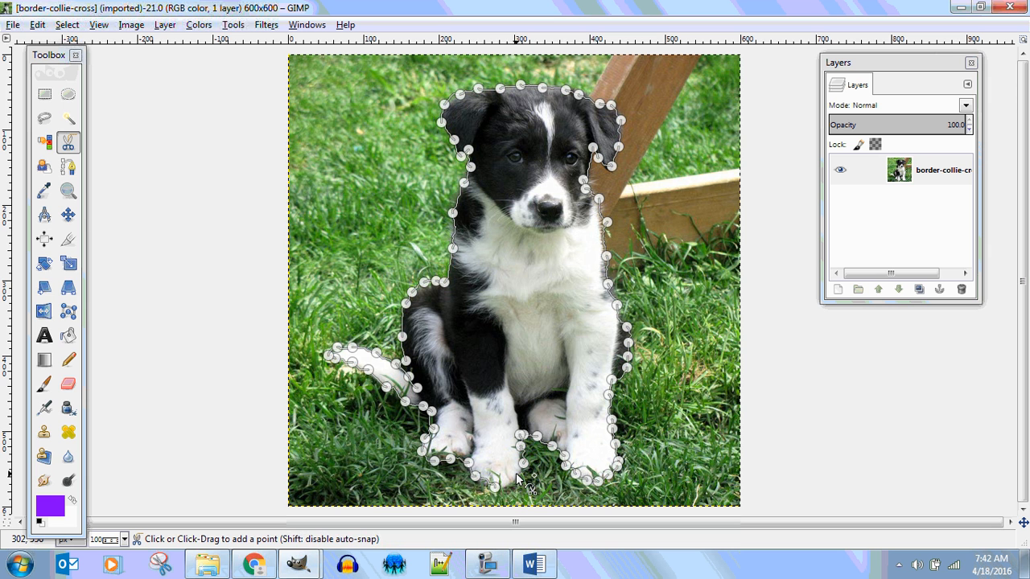
pyautogui.click(517, 474)
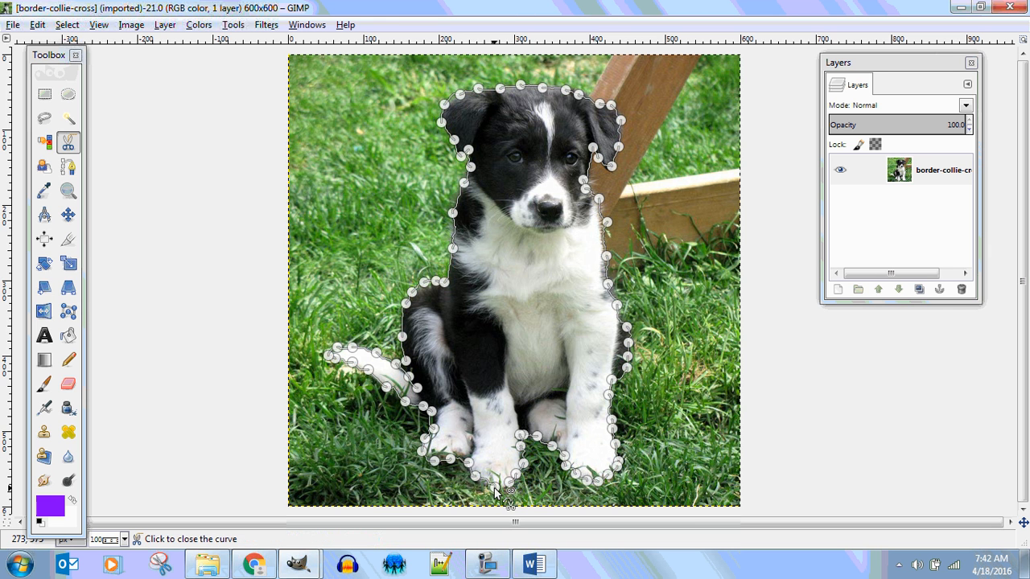
pyautogui.click(495, 489)
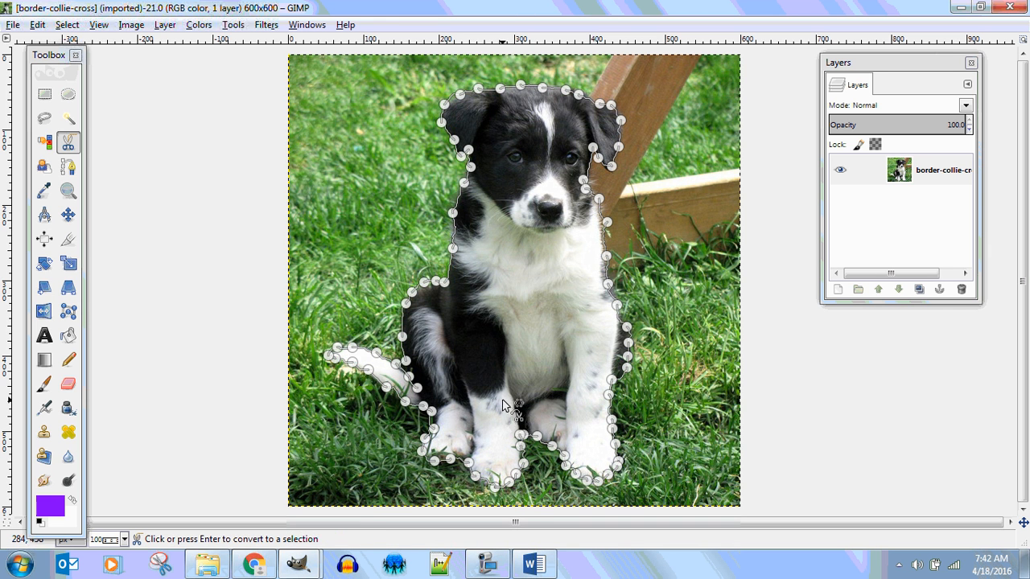
pyautogui.click(510, 343)
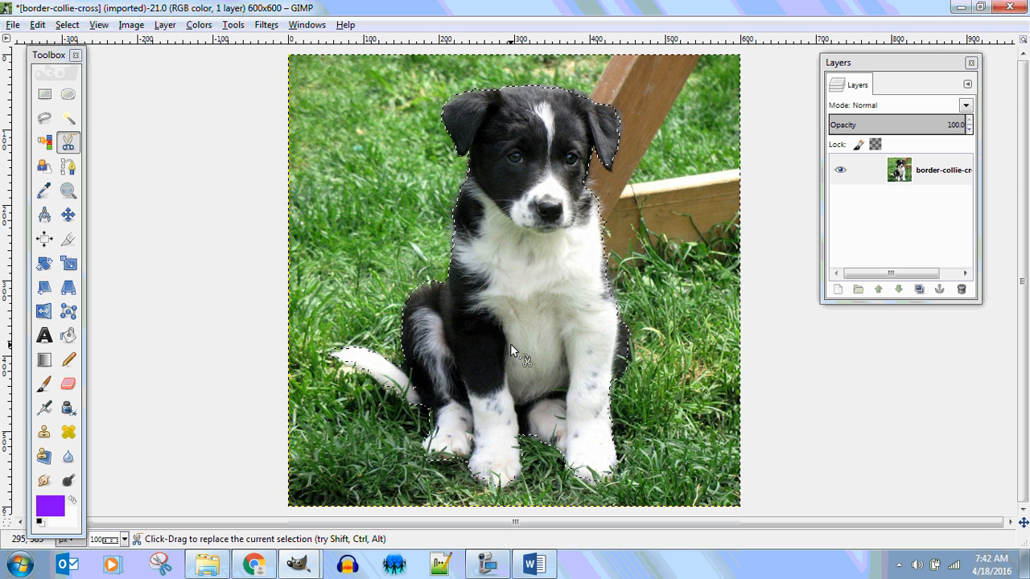
# Step: Invert the selection and delete the grass background around the puppy
pyautogui.click(67, 25)
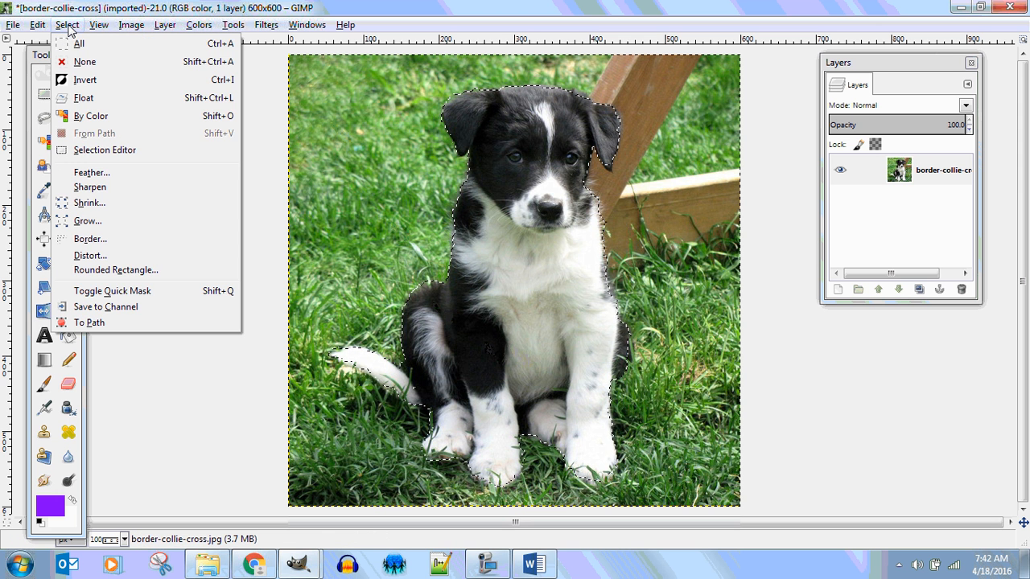
pyautogui.click(84, 80)
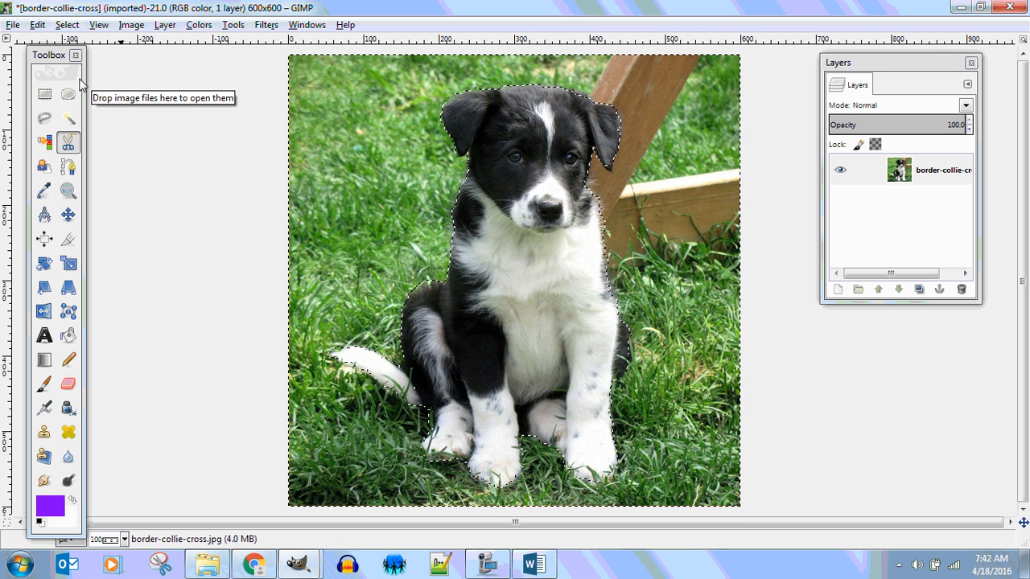
pyautogui.press('Delete')
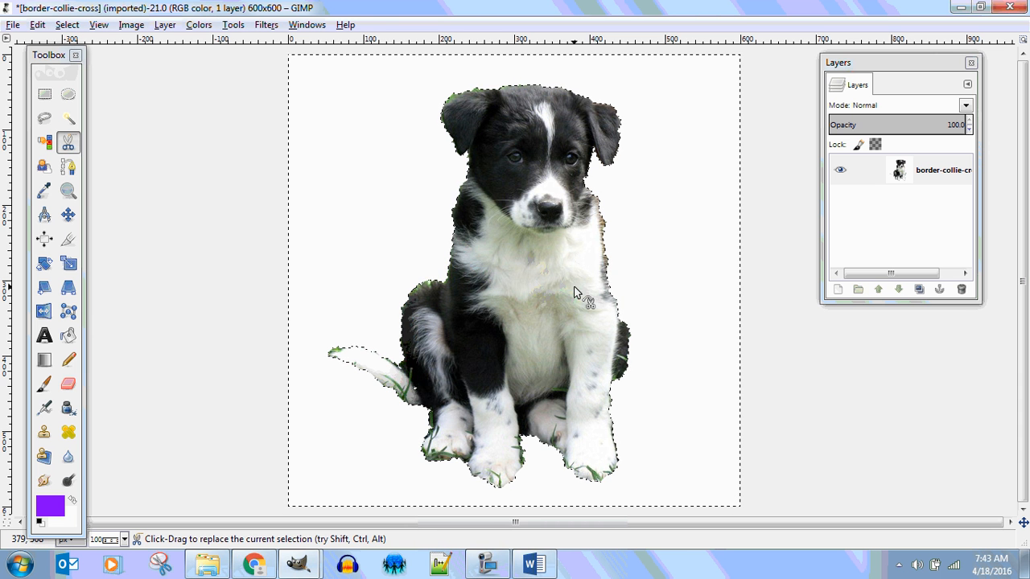
# Step: Add an alpha channel to the border-collie-cross layer
pyautogui.rightClick(891, 175)
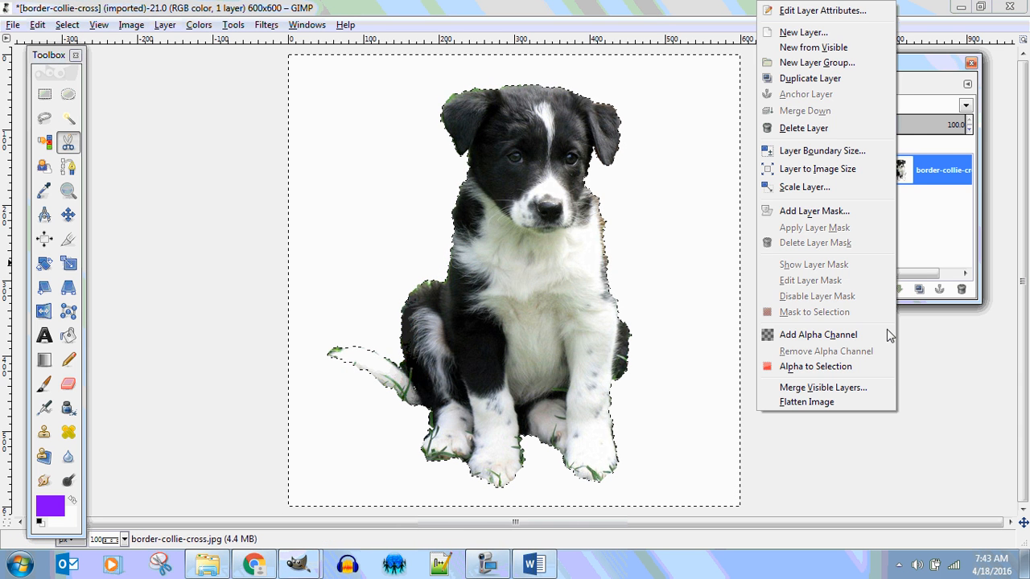
pyautogui.click(850, 336)
# Step: Try to delete the white background using Select by Color, and undo both the deletion and the colour selection
pyautogui.click(44, 142)
pyautogui.click(378, 197)
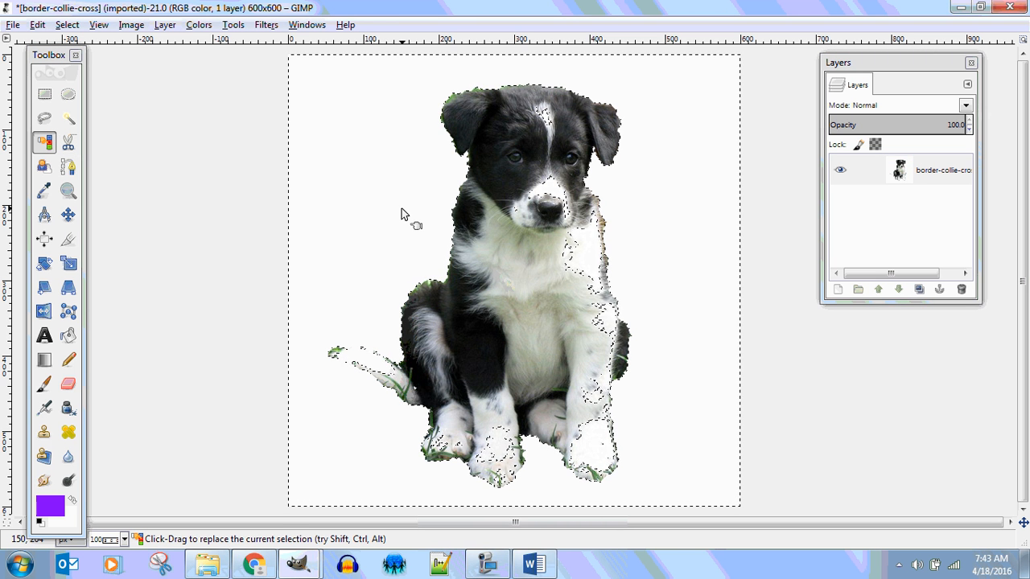
pyautogui.press('Delete')
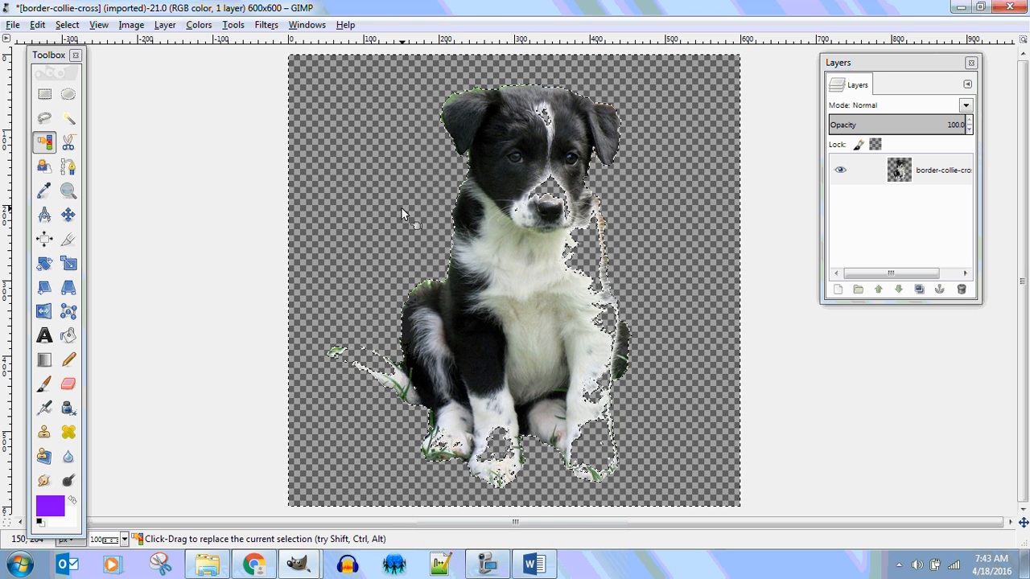
pyautogui.hotkey('ctrl', '.')
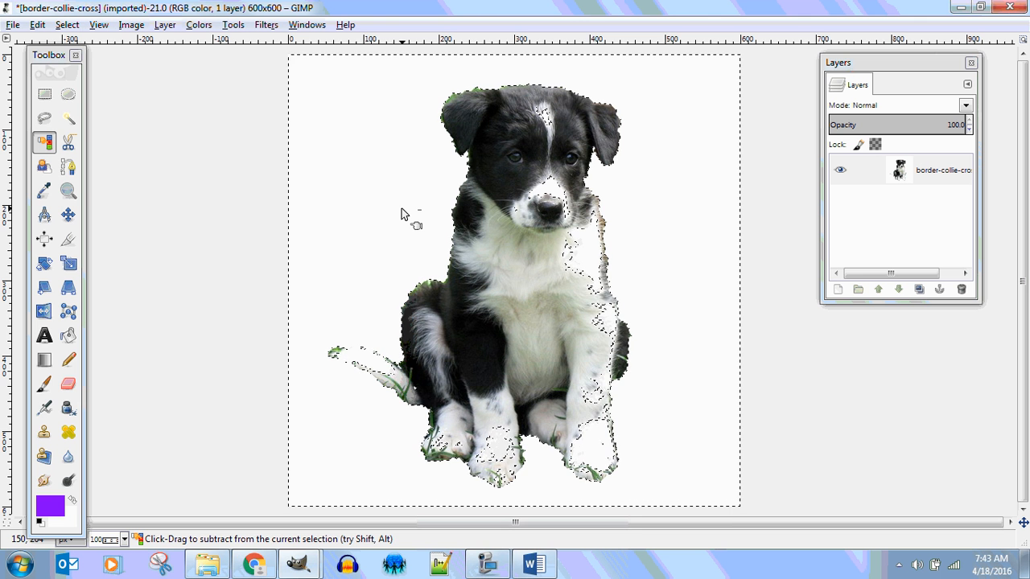
pyautogui.hotkey('ctrl', 'z')
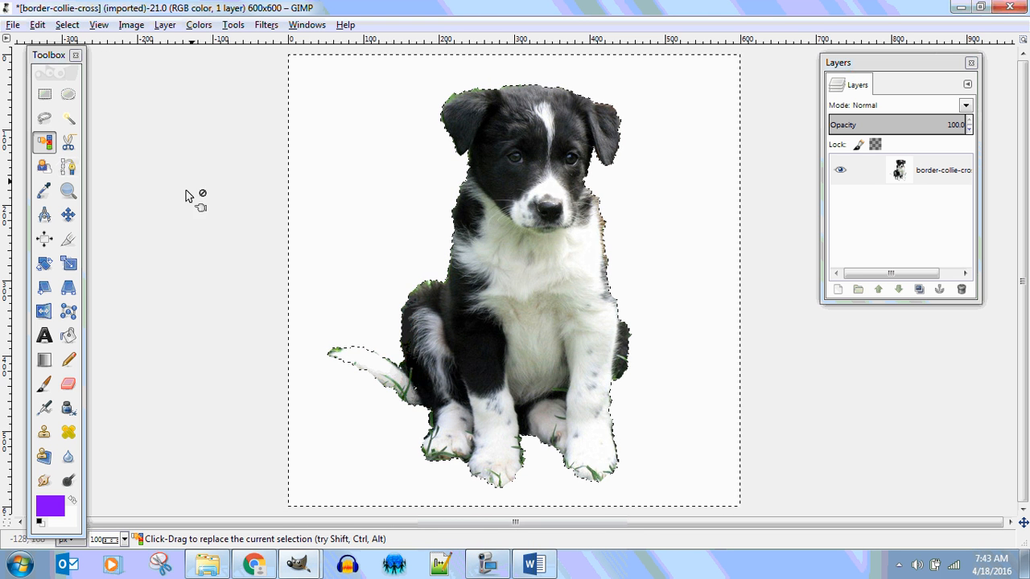
# Step: Keep purple as the foreground colour and use Bucket Fill to fill the selected background around the puppy
pyautogui.click(68, 339)
pyautogui.click(50, 505)
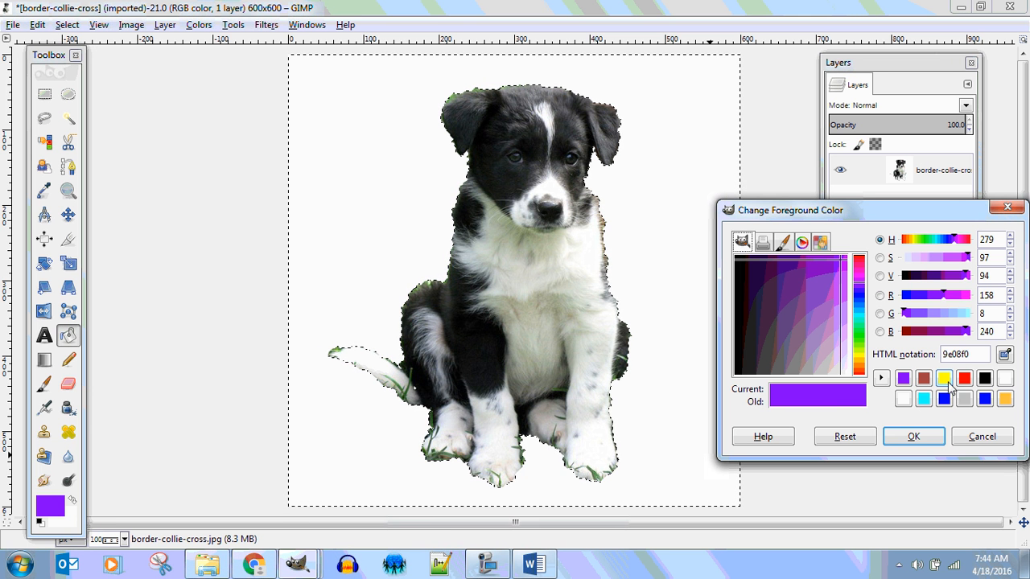
pyautogui.click(924, 439)
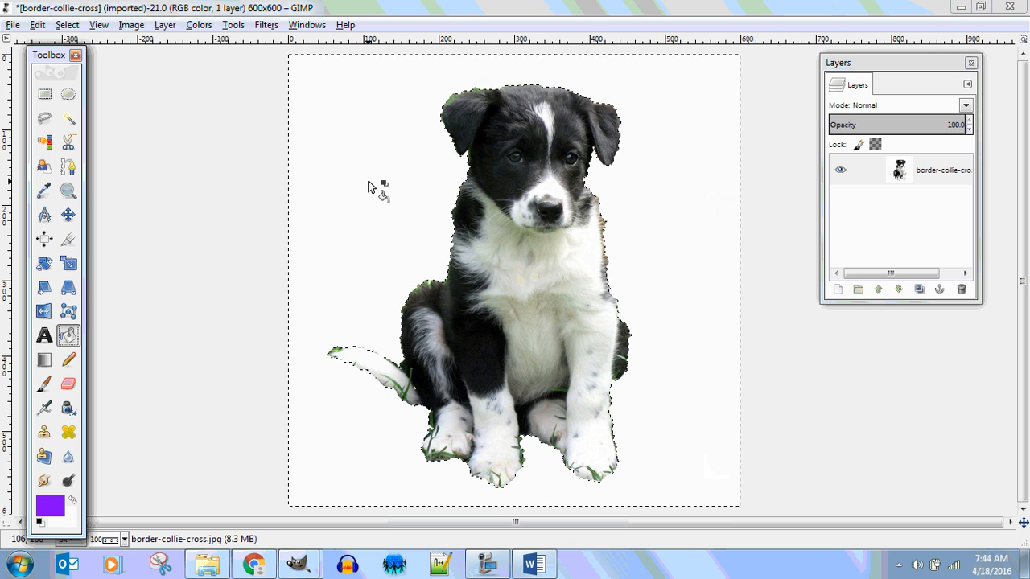
pyautogui.click(369, 186)
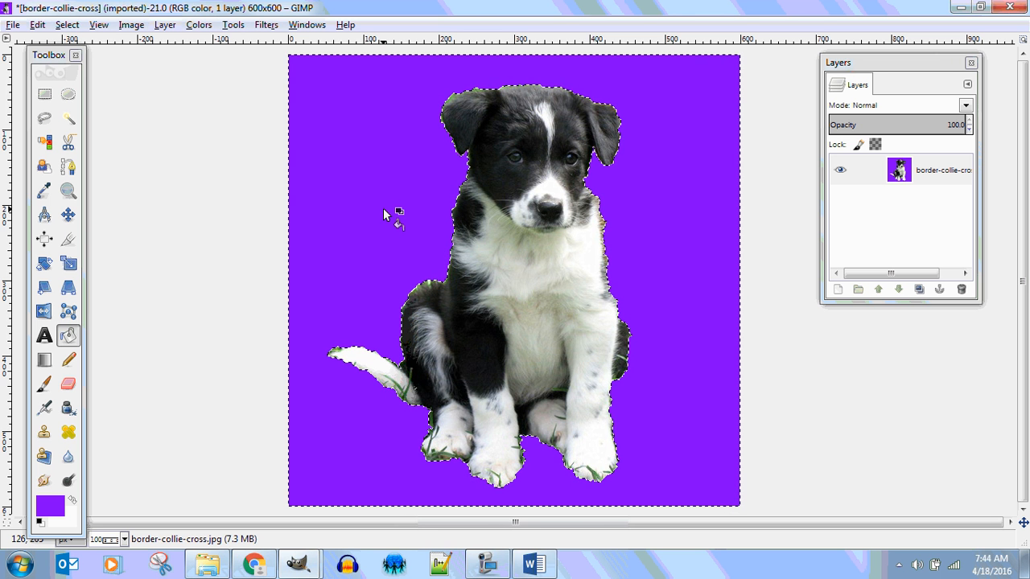
# Step: Select the purple background with the Select by Color tool and delete it to transparency
pyautogui.rightClick(904, 173)
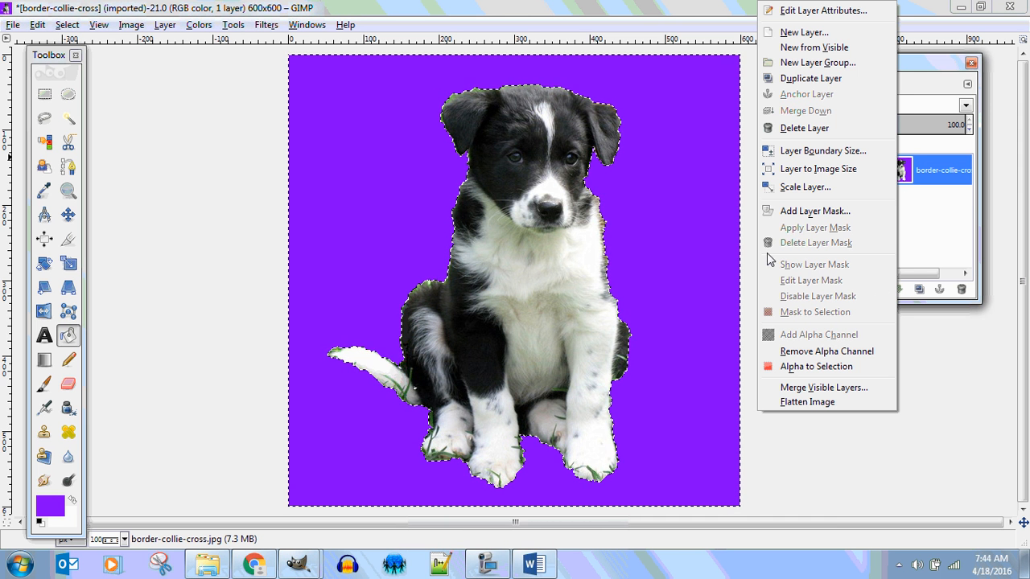
pyautogui.click(937, 366)
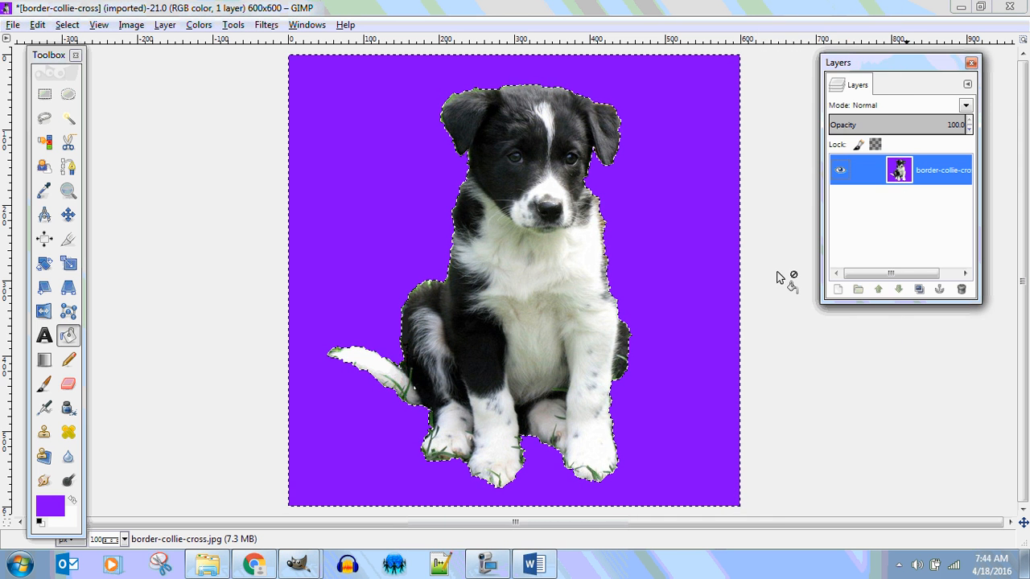
pyautogui.click(48, 146)
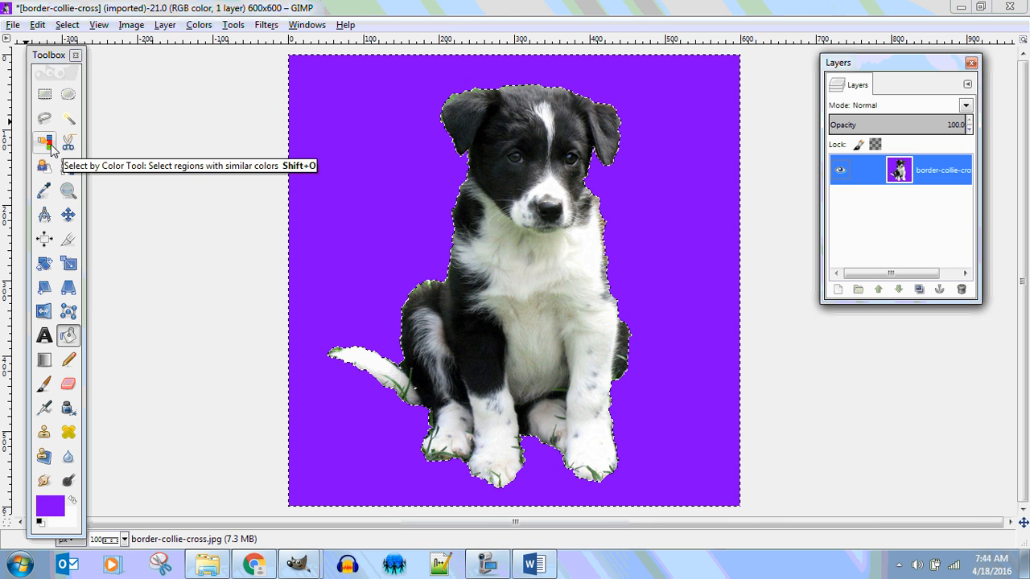
pyautogui.click(51, 148)
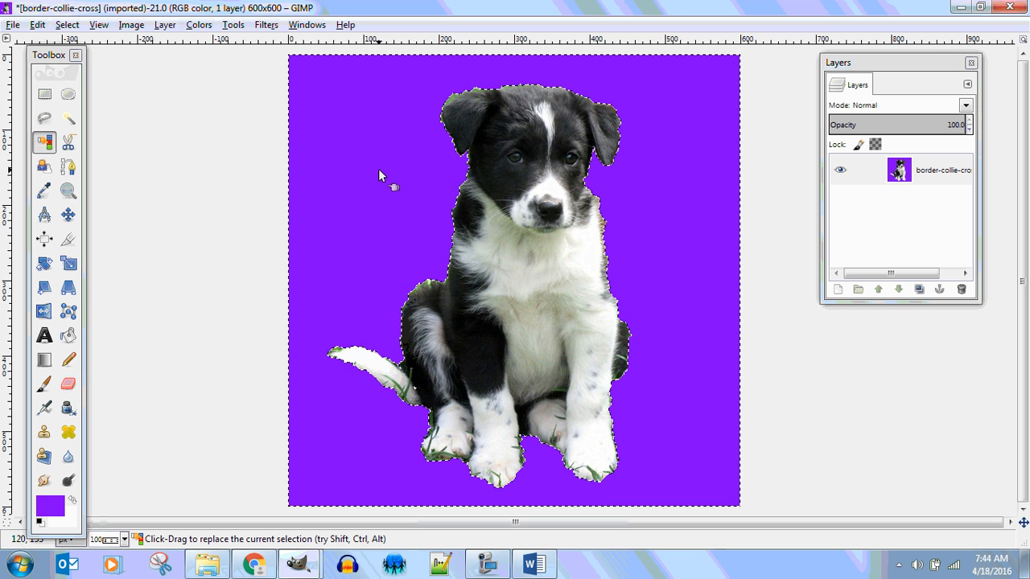
pyautogui.press('Delete')
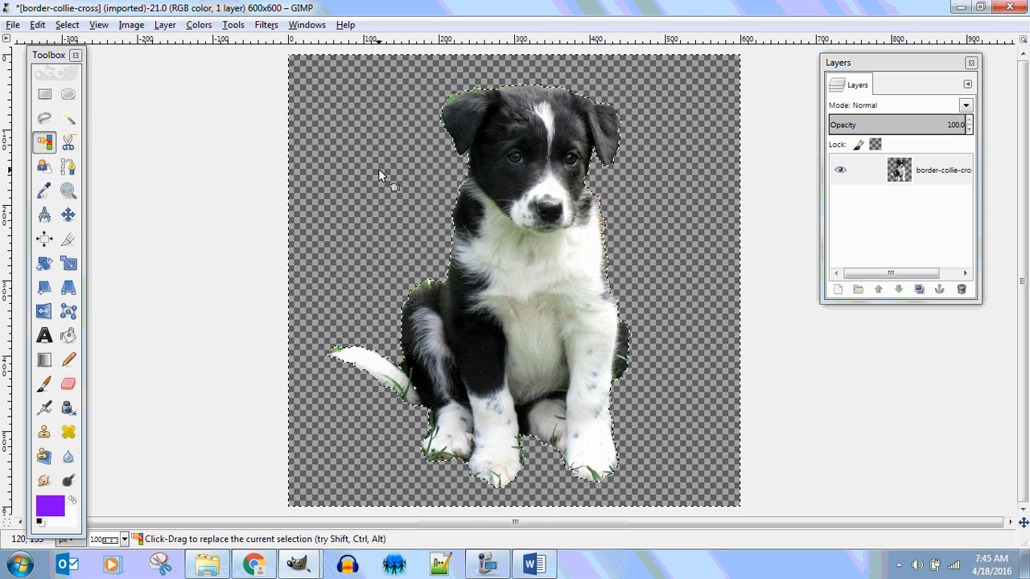
# Step: Crop the image tightly around the puppy to about 402 × 538 pixels
pyautogui.click(69, 239)
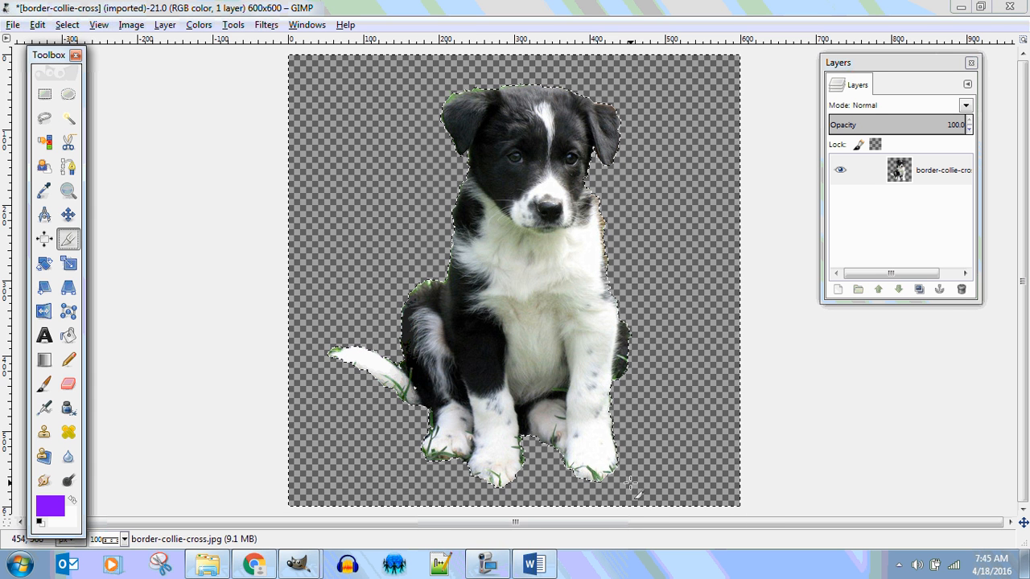
pyautogui.moveTo(630, 482); pyautogui.dragTo(328, 77)
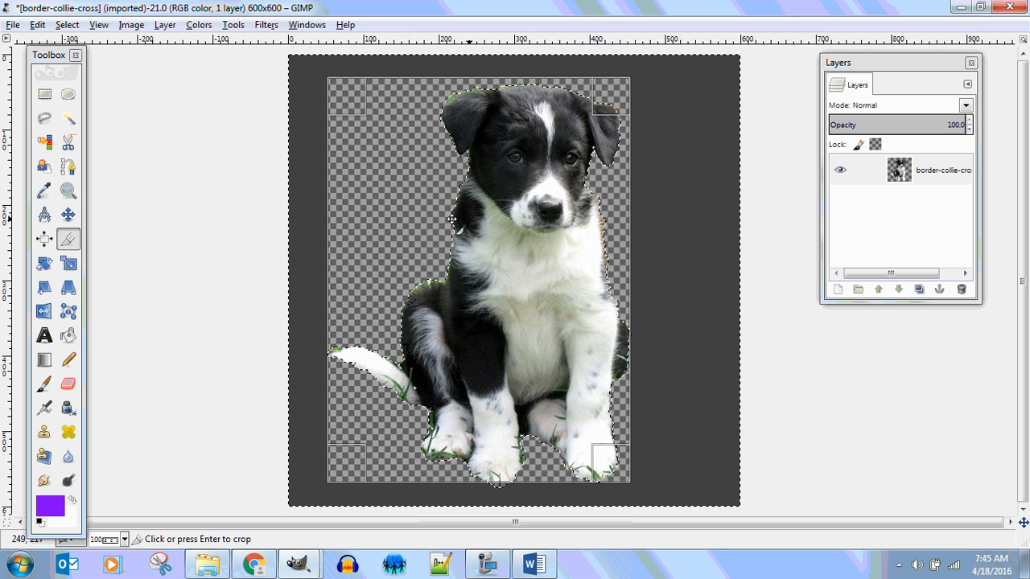
pyautogui.click(423, 211)
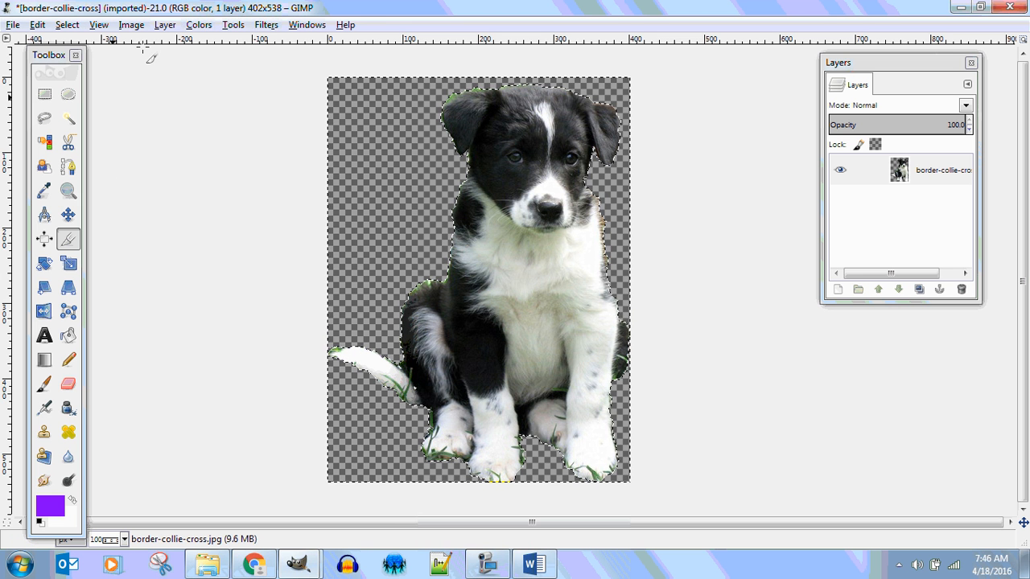
# Step: Start exporting the cropped image to the See Through 1.1.6 folder under the file name border-colliewithalpha.png
pyautogui.click(14, 25)
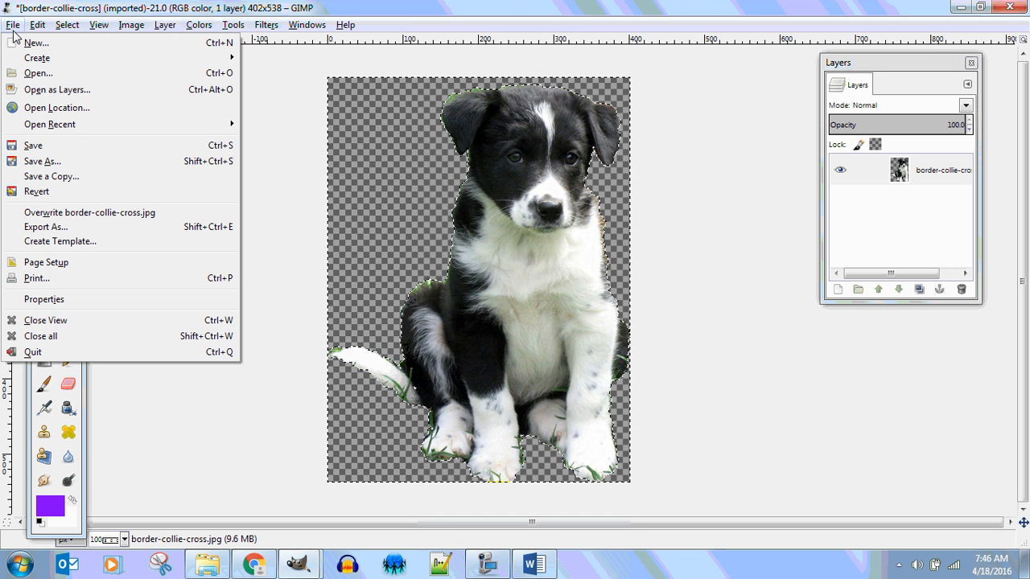
pyautogui.click(68, 229)
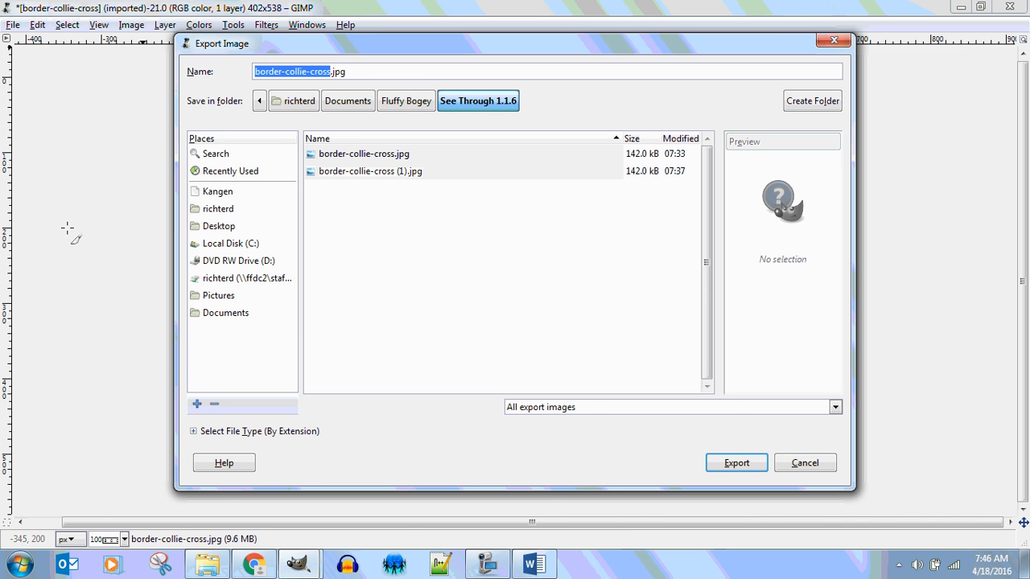
pyautogui.click(376, 72)
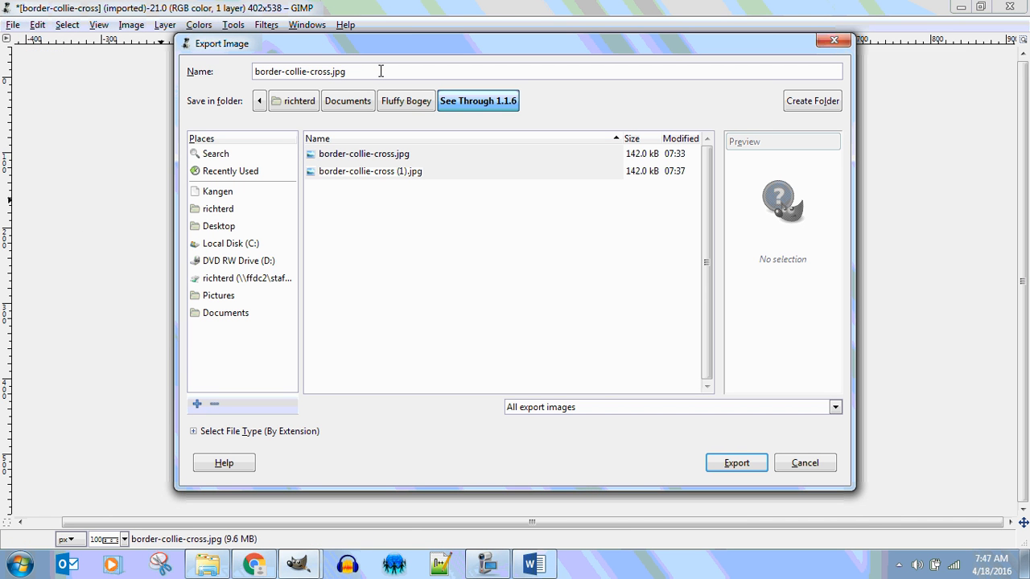
pyautogui.press('BackSpace')
pyautogui.press('BackSpace')
pyautogui.press('BackSpace')
pyautogui.press('BackSpace')
pyautogui.press('BackSpace')
pyautogui.press('BackSpace')
pyautogui.press('BackSpace')
pyautogui.press('BackSpace')
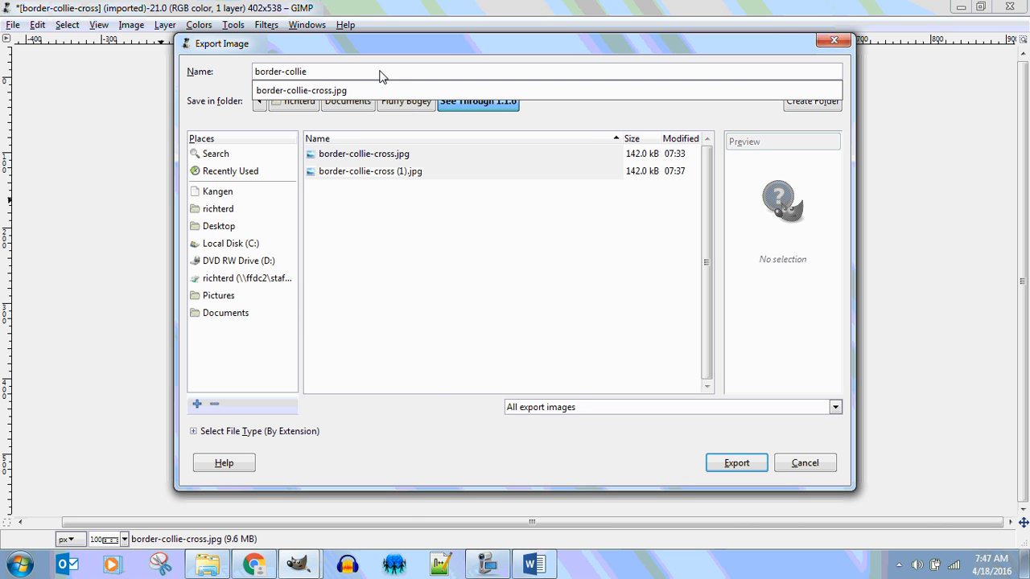
pyautogui.write('withalpha.png')
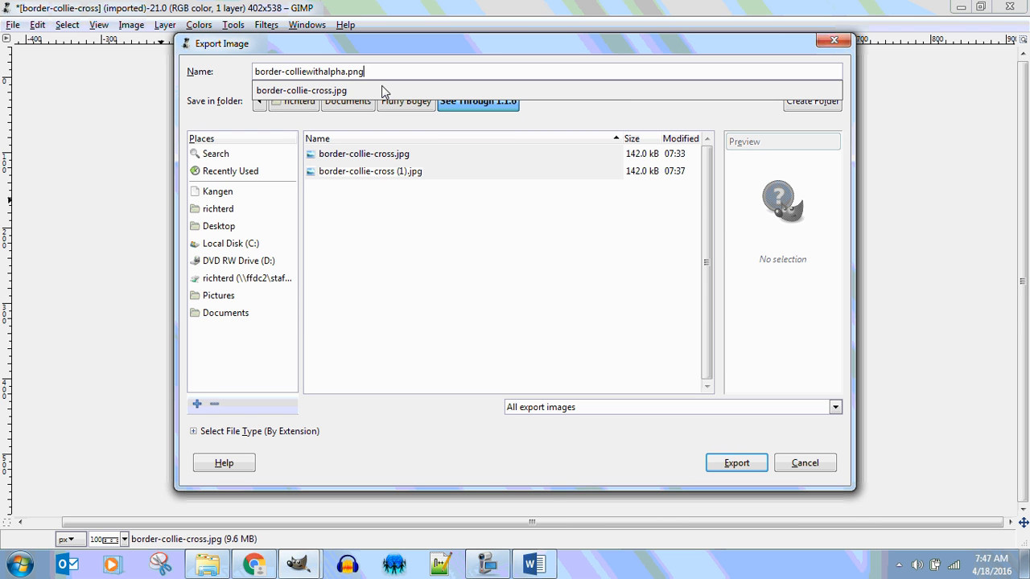
pyautogui.click(736, 465)
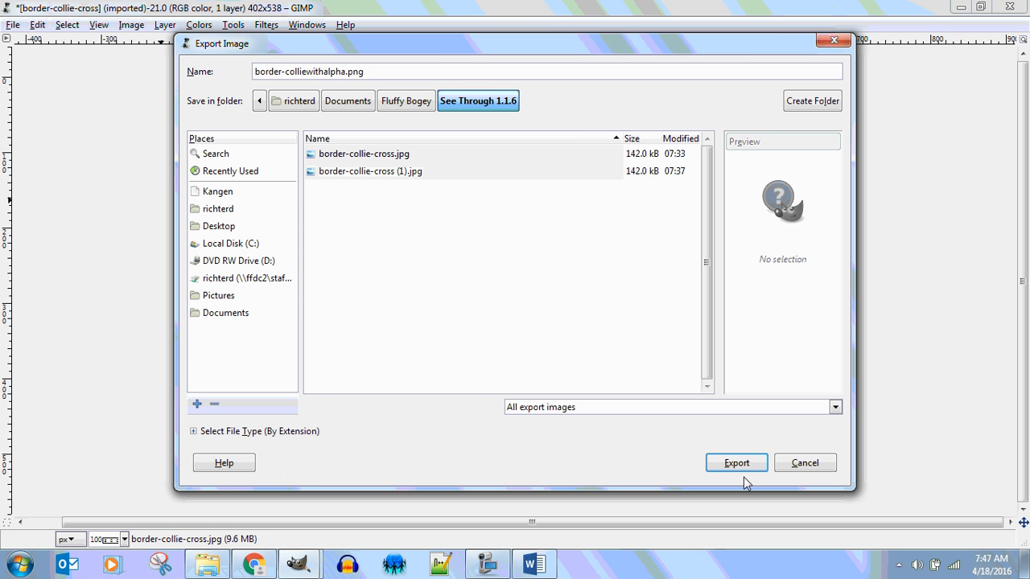
pyautogui.click(737, 465)
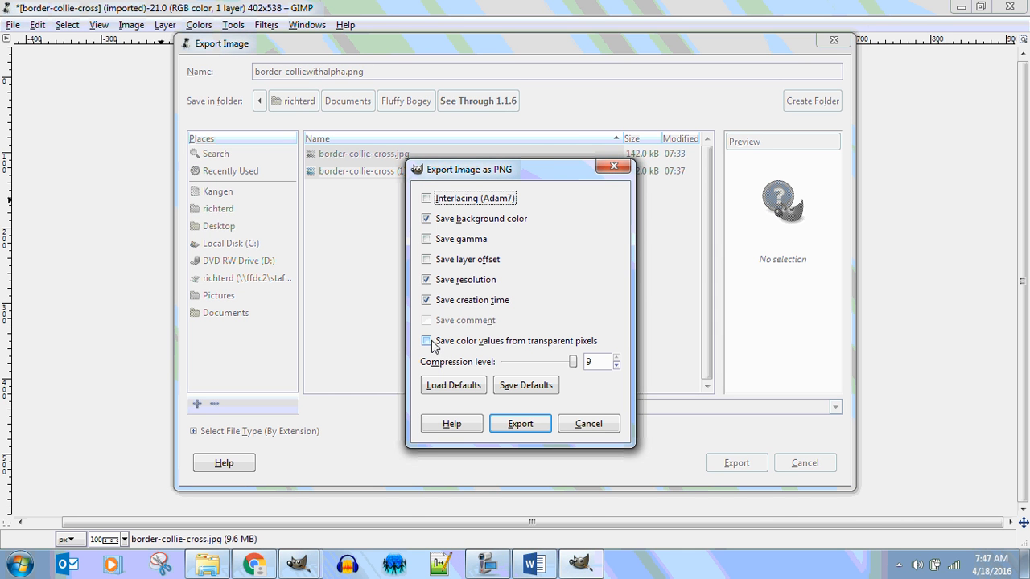
# Step: Export the PNG with saving of color values from transparent pixels turned off, and save these export options as defaults
pyautogui.click(429, 343)
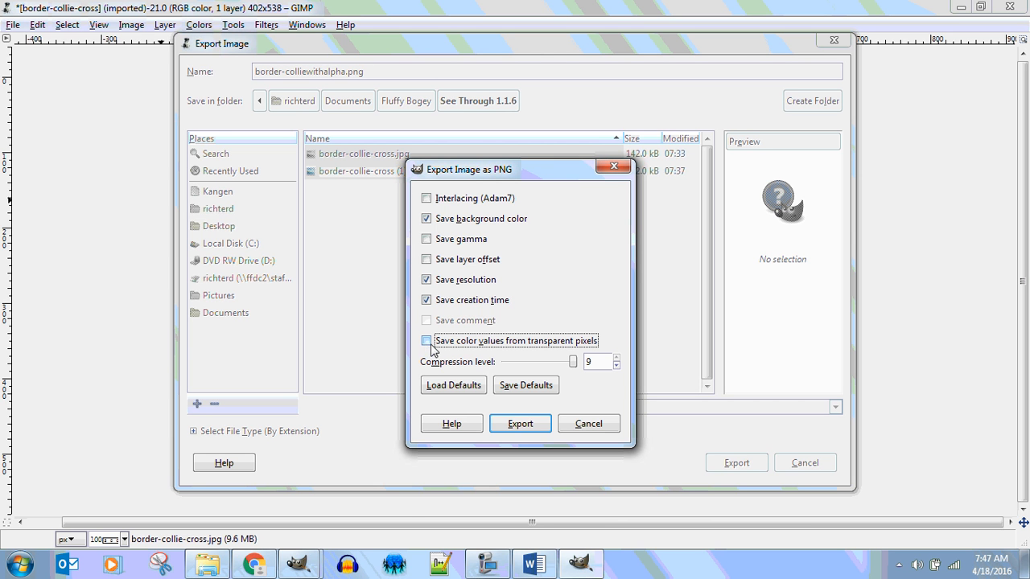
pyautogui.click(426, 342)
pyautogui.click(426, 342)
pyautogui.click(523, 385)
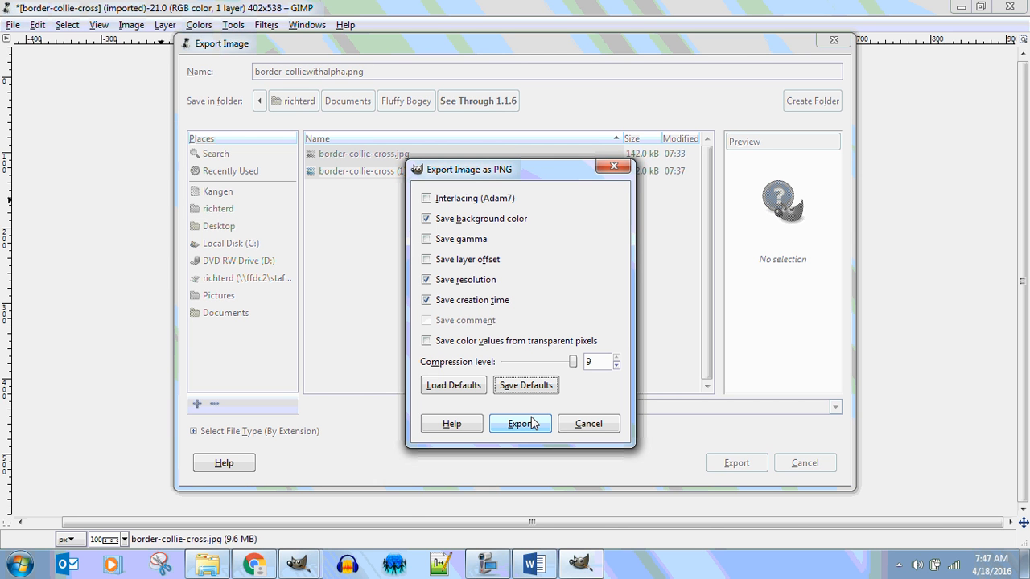
pyautogui.click(428, 342)
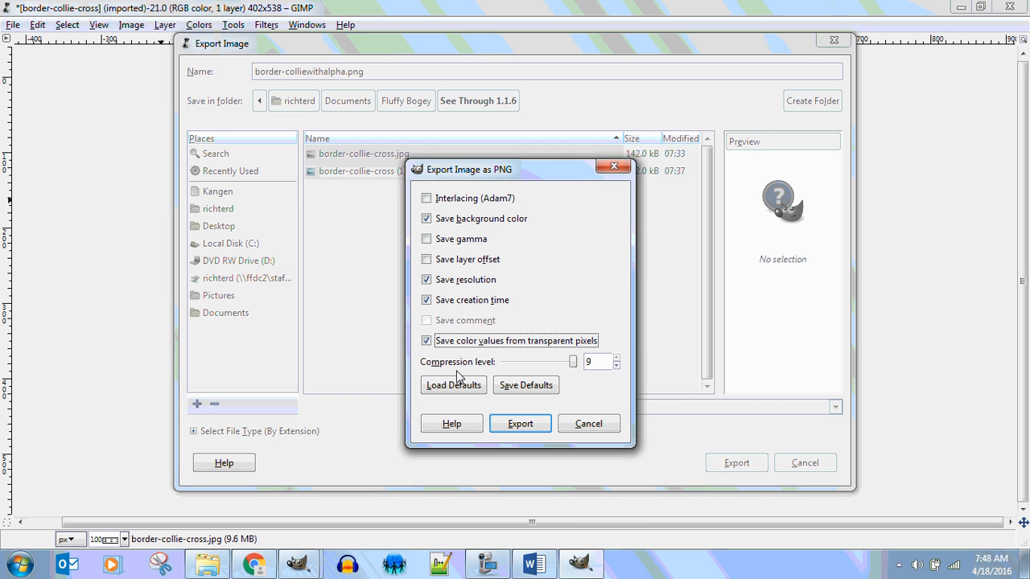
pyautogui.click(427, 341)
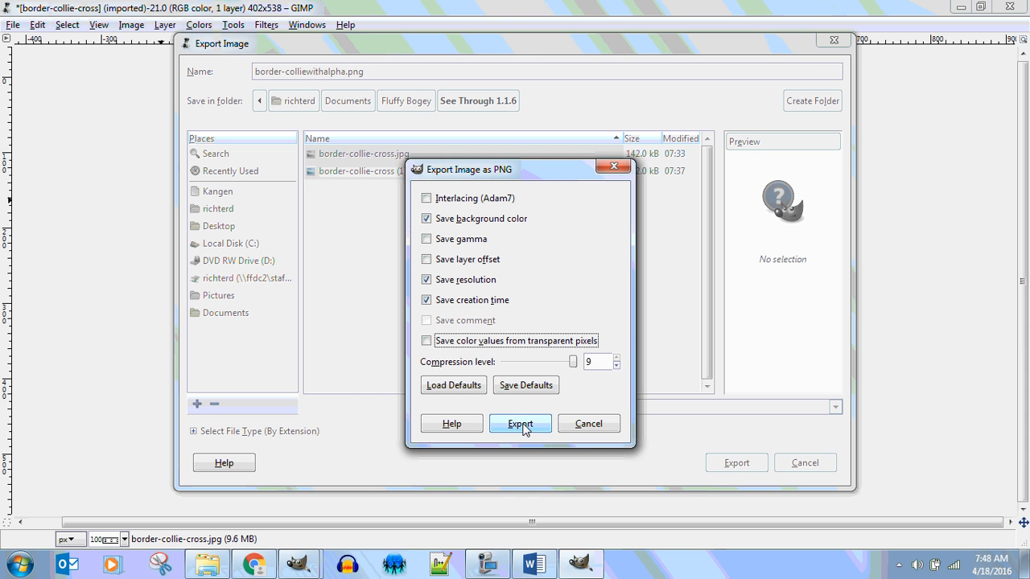
pyautogui.click(519, 385)
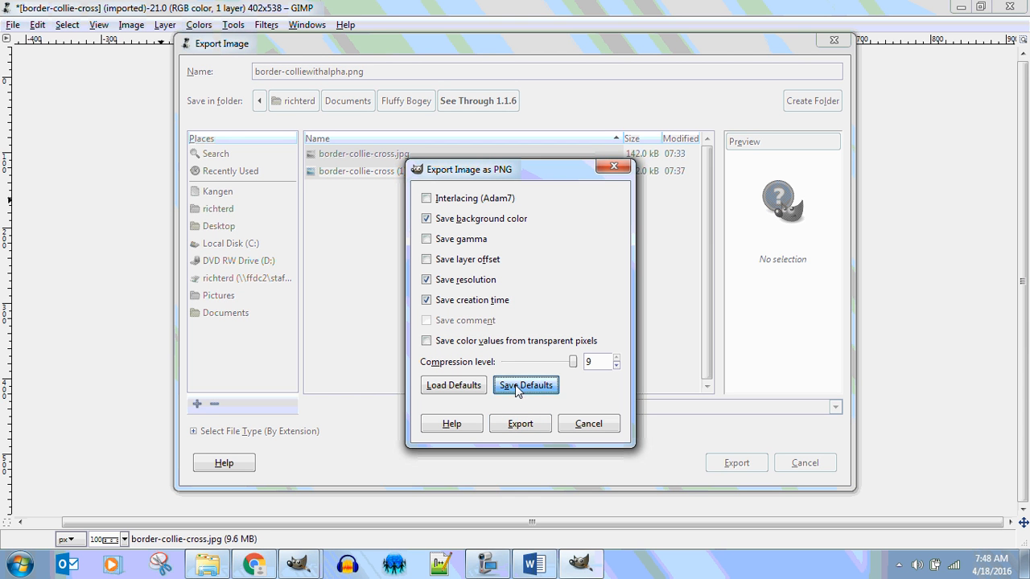
pyautogui.click(521, 430)
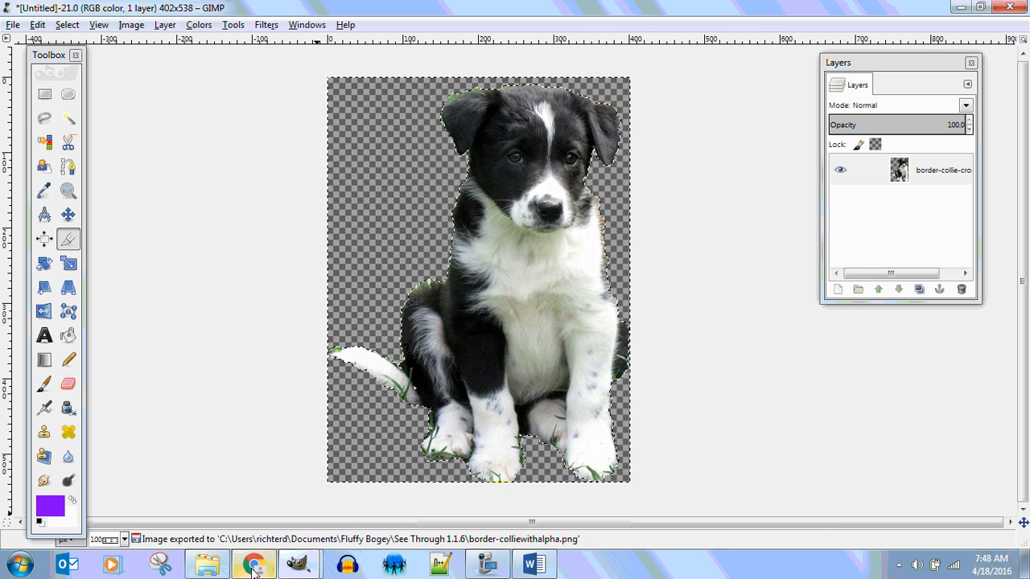
# Step: Switch to Chrome, open MIT App Inventor 2 in a new tab, allow access with the Google account and dismiss the welcome message
pyautogui.moveTo(253, 567)
pyautogui.click(225, 466)
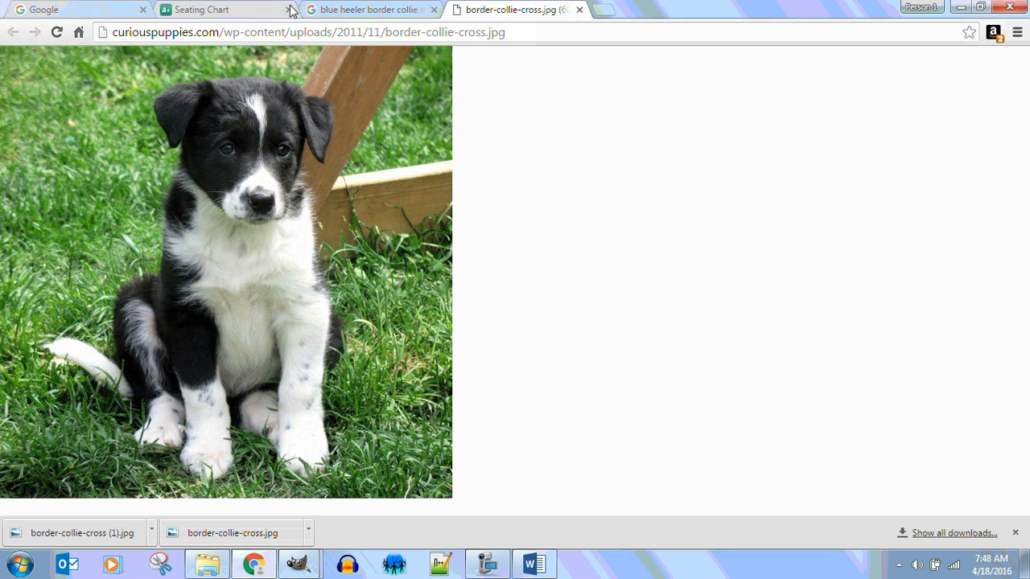
pyautogui.click(603, 9)
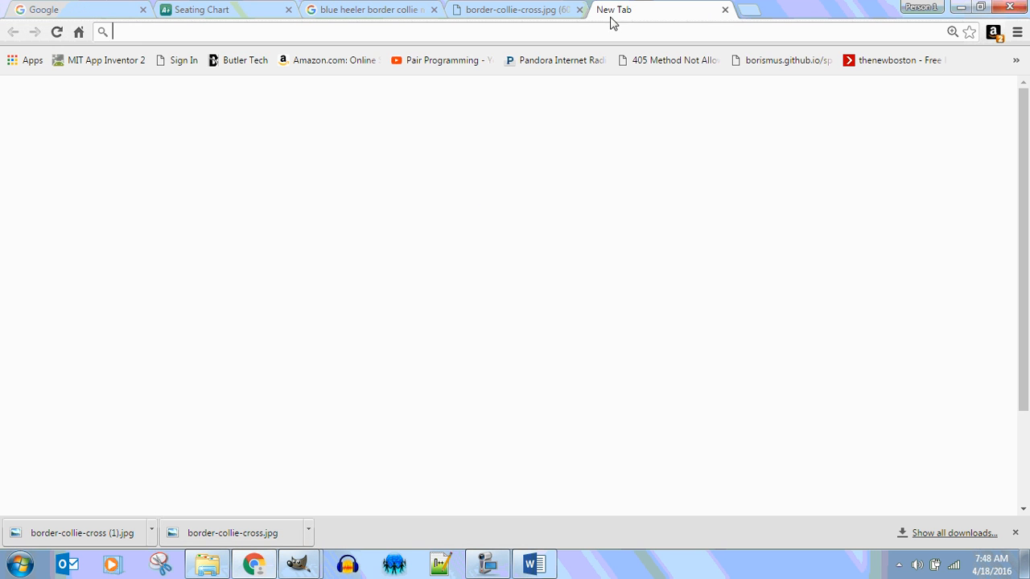
pyautogui.click(101, 61)
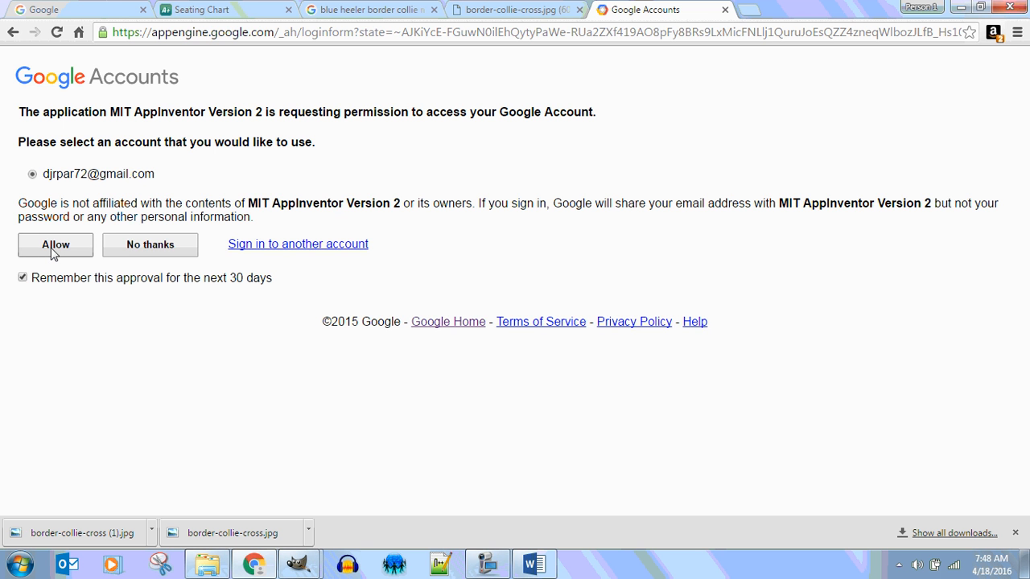
pyautogui.click(53, 250)
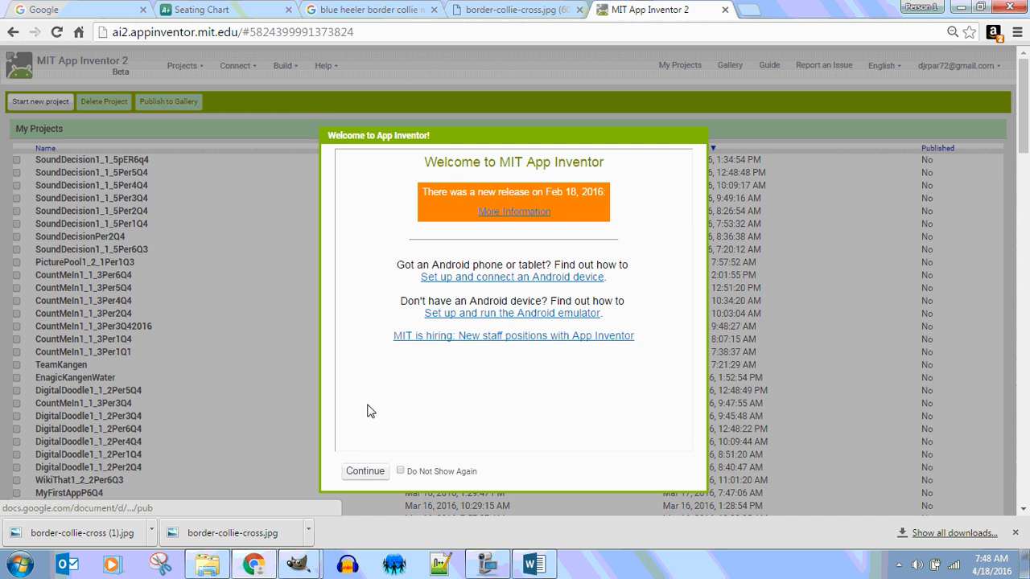
pyautogui.click(363, 475)
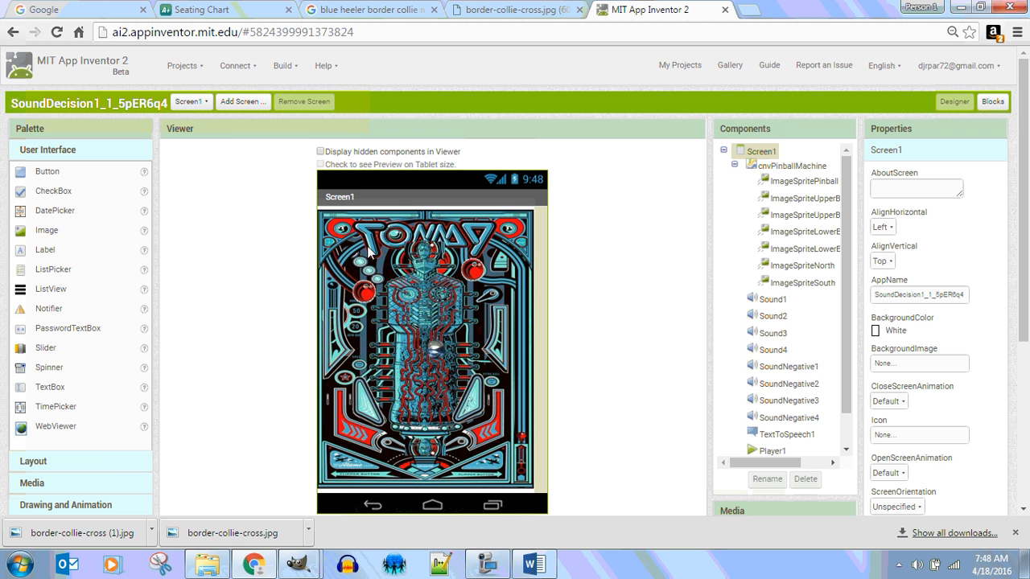
# Step: Create a new App Inventor project named SeeThrough1_1_6P1Q4
pyautogui.click(182, 66)
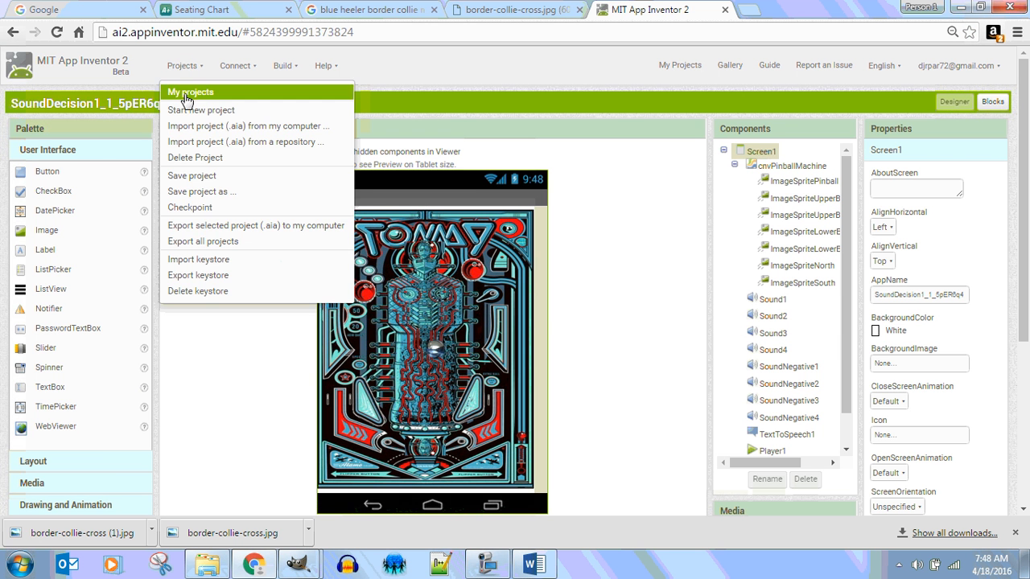
pyautogui.click(188, 86)
pyautogui.click(184, 66)
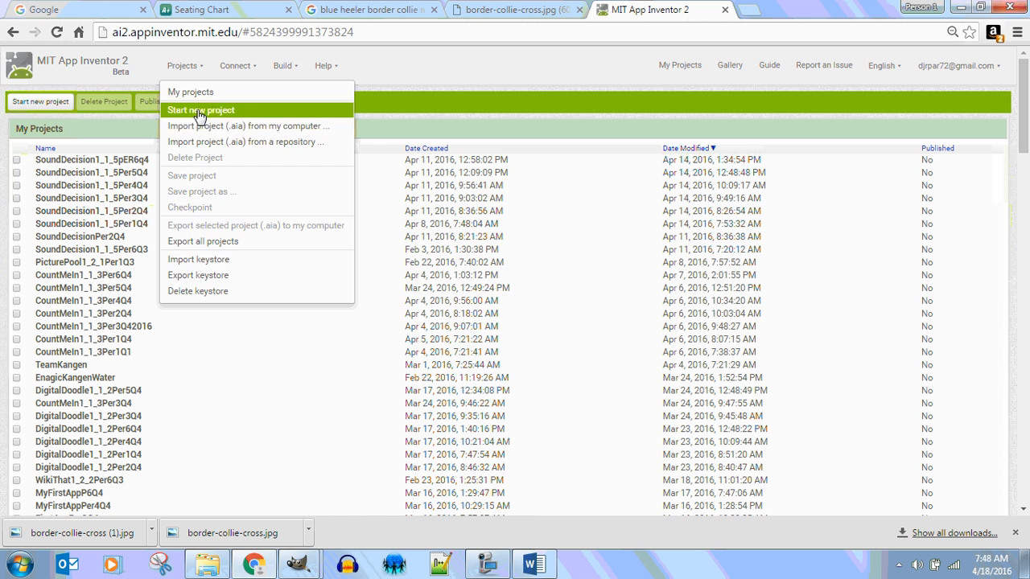
pyautogui.click(198, 109)
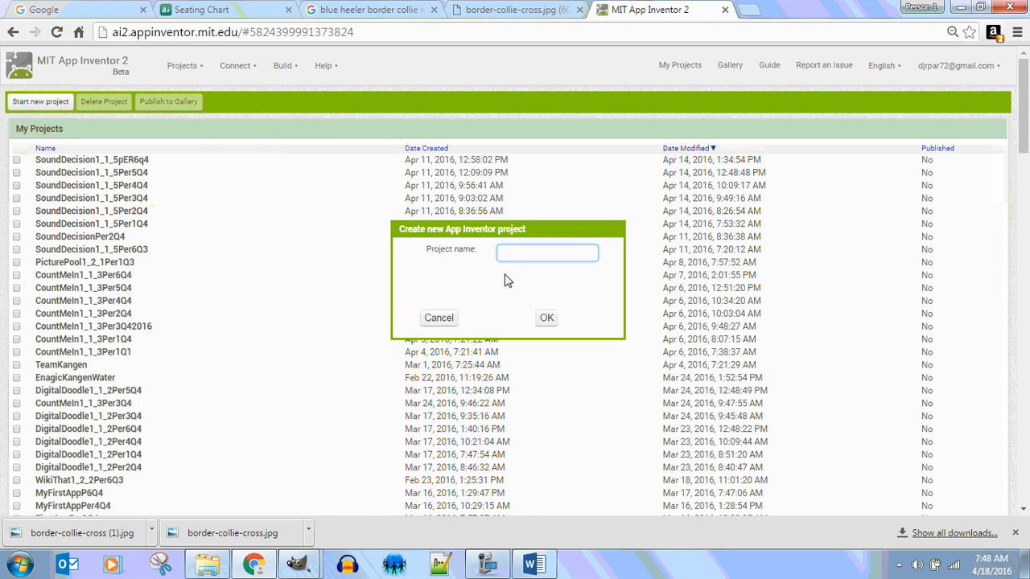
pyautogui.write('SeeThrough1_1_6P1Q4')
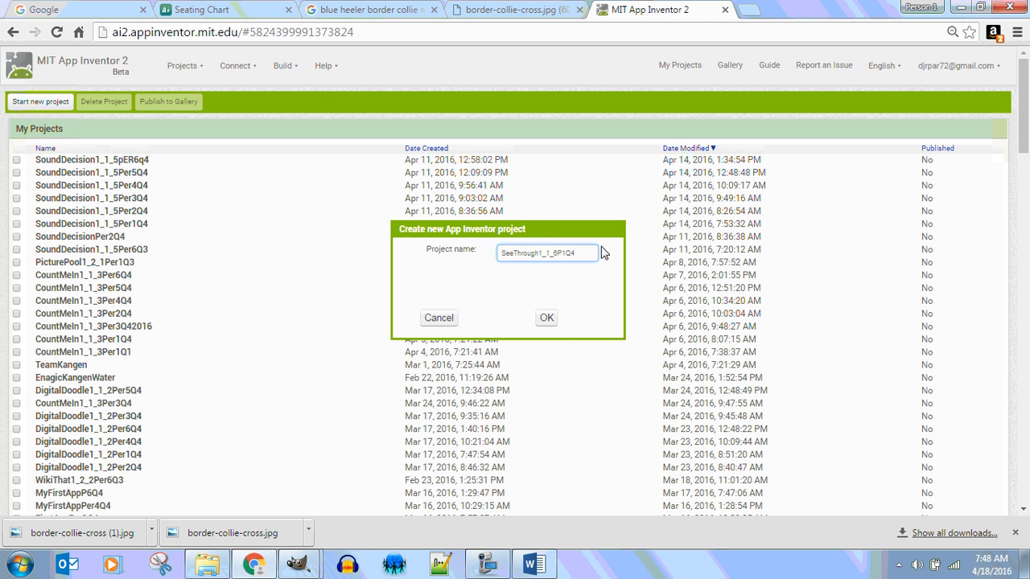
pyautogui.click(547, 318)
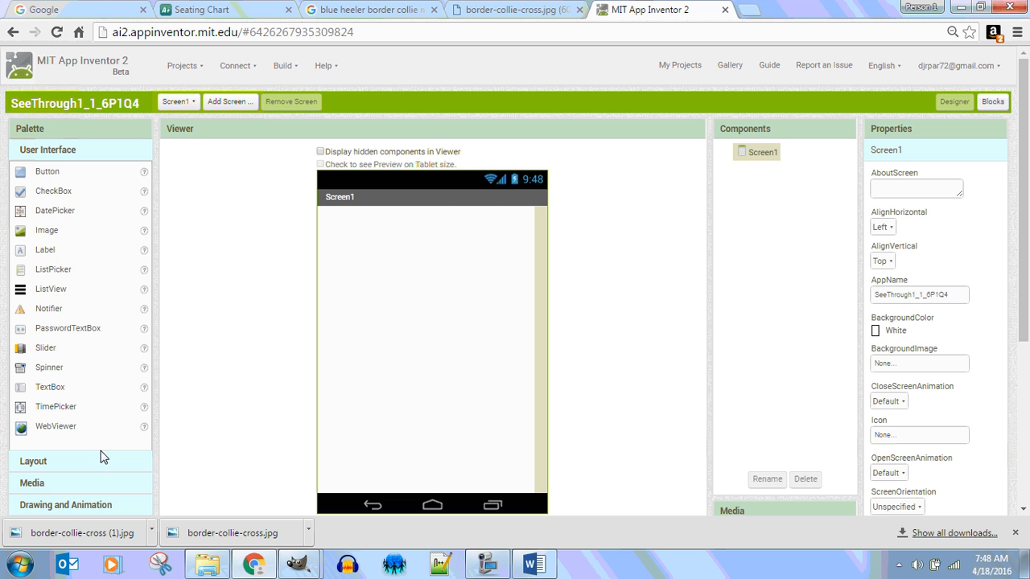
# Step: Add a Canvas to Screen1 and set both its height and width to Fill parent
pyautogui.click(56, 507)
pyautogui.moveTo(46, 267); pyautogui.dragTo(431, 269)
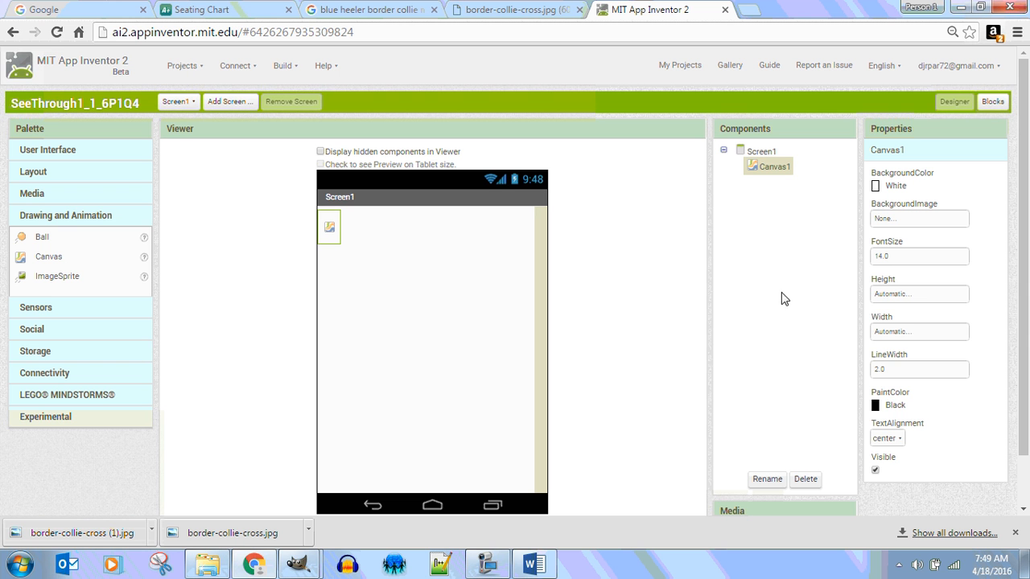
pyautogui.click(924, 294)
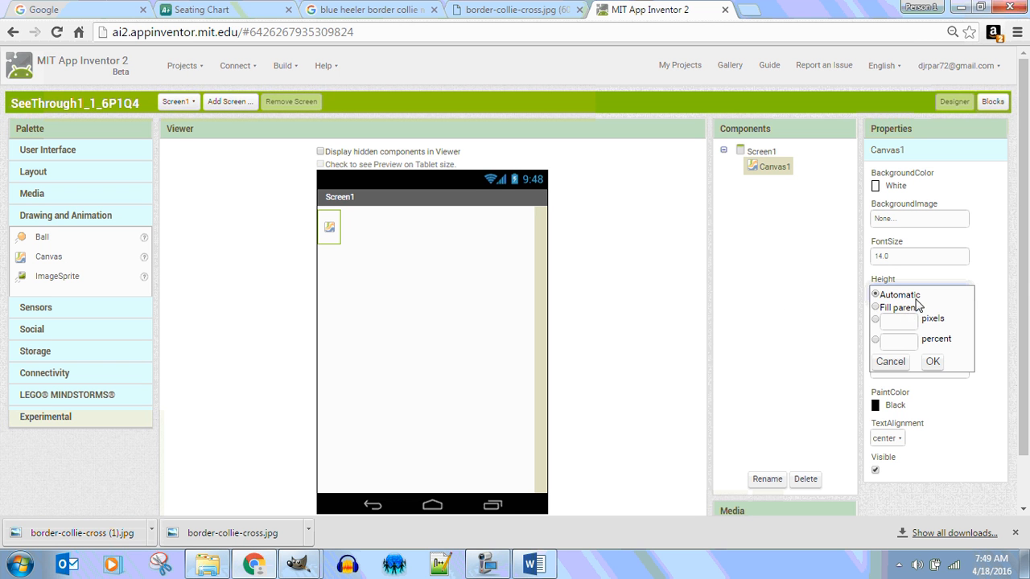
pyautogui.click(892, 320)
pyautogui.click(876, 308)
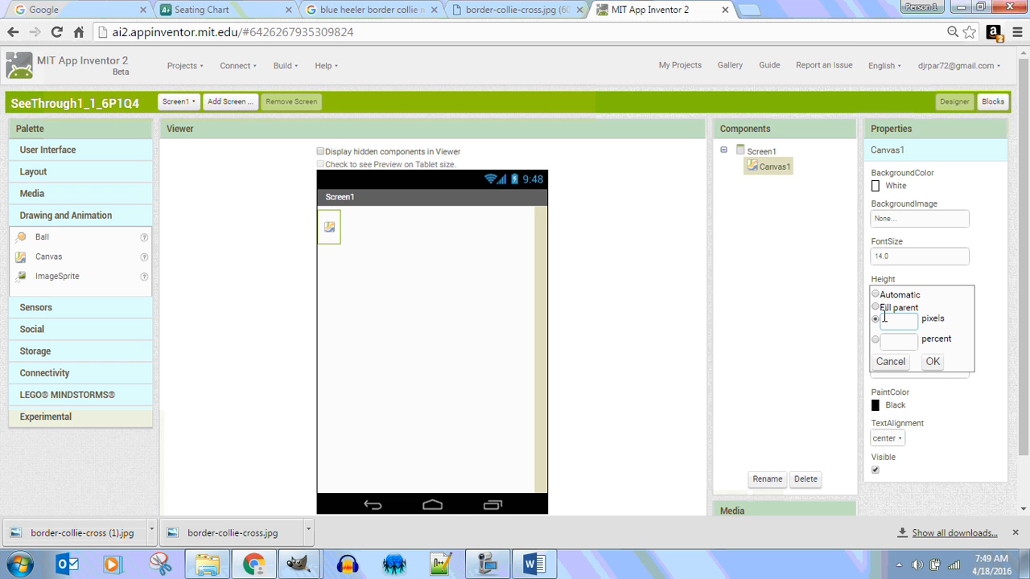
pyautogui.click(932, 361)
pyautogui.click(913, 329)
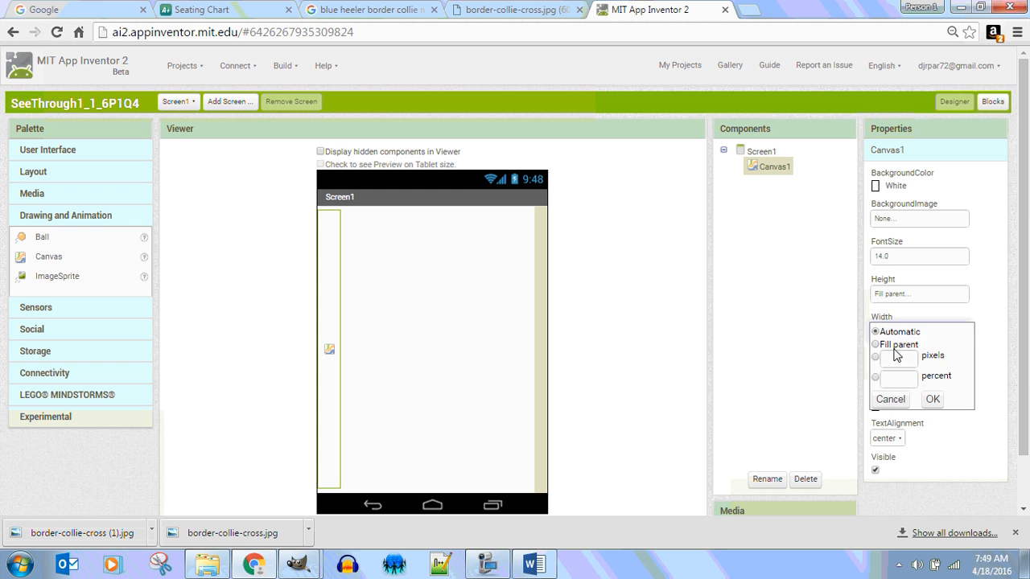
pyautogui.click(876, 346)
pyautogui.click(932, 399)
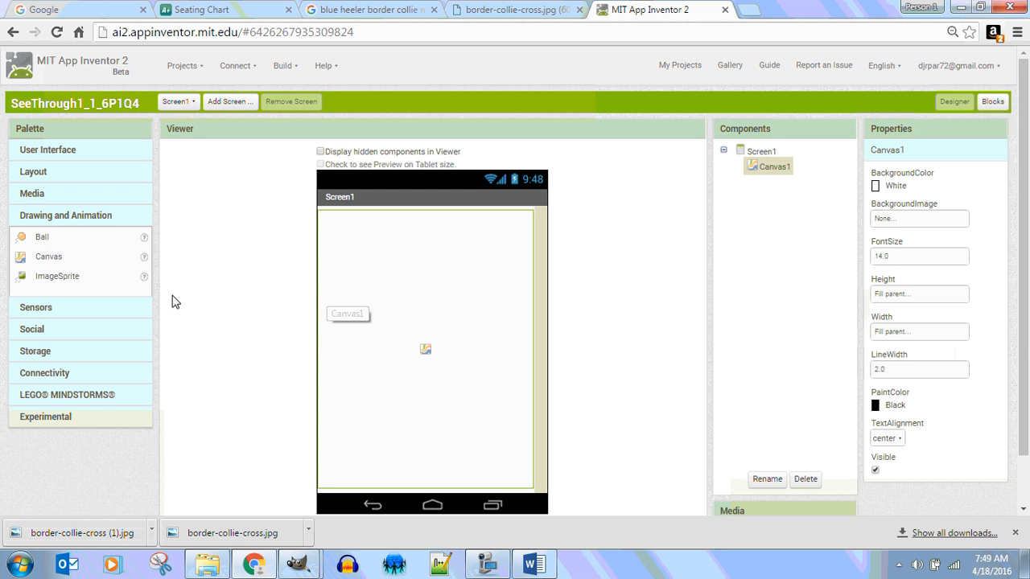
# Step: Add an ImageSprite to the canvas and upload border-colliewithalpha.png from the See Through 1.1.6 folder in Fluffy Bogey as its picture
pyautogui.moveTo(51, 279); pyautogui.dragTo(415, 292)
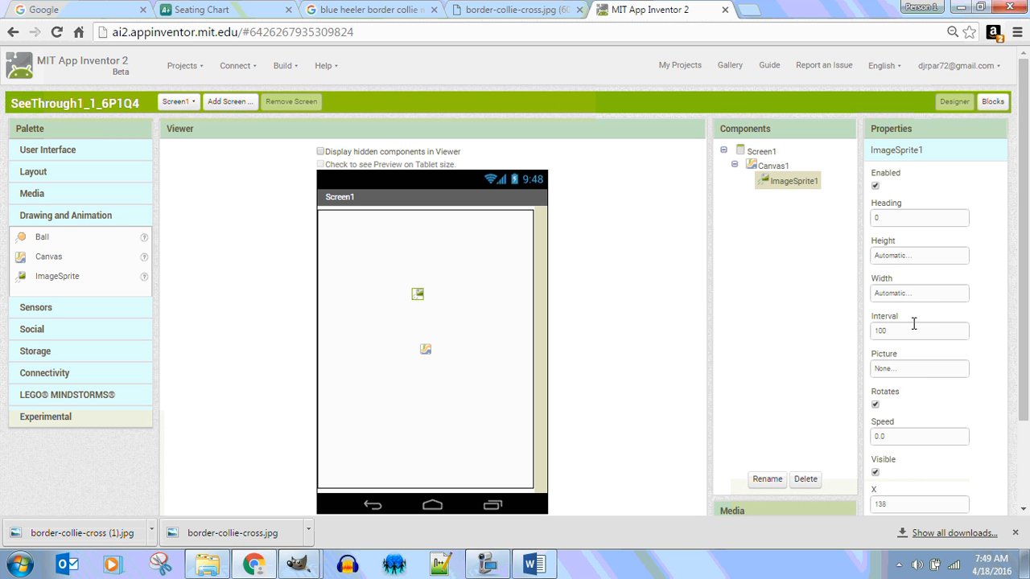
pyautogui.click(917, 368)
pyautogui.click(900, 481)
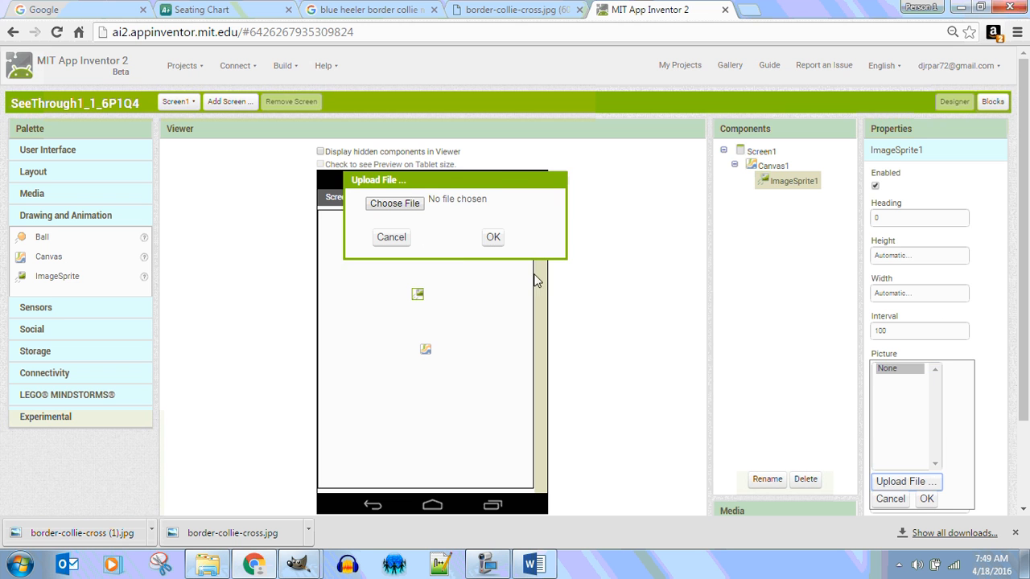
pyautogui.click(395, 203)
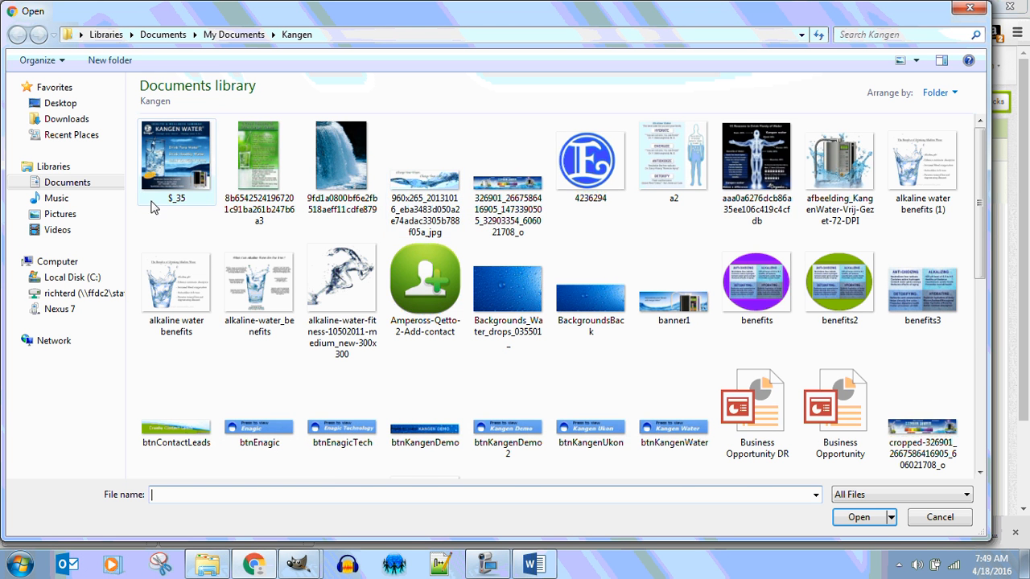
pyautogui.click(80, 184)
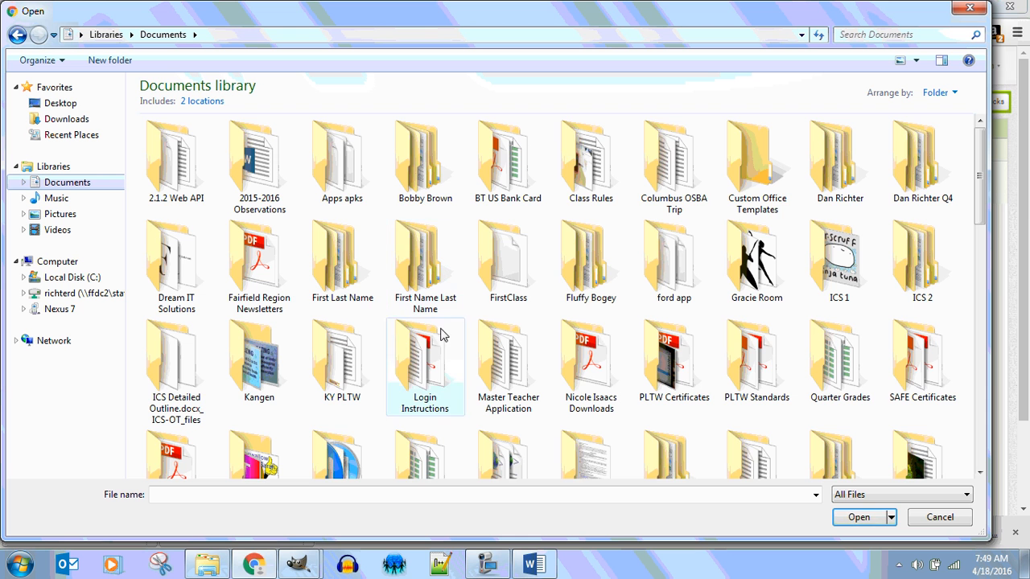
pyautogui.click(586, 257)
pyautogui.doubleClick(585, 258)
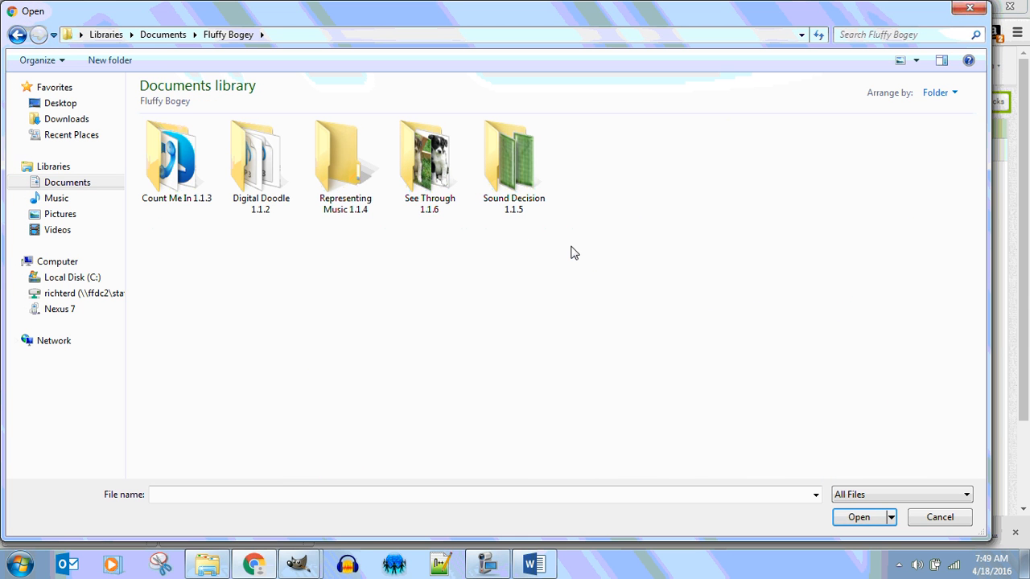
pyautogui.doubleClick(430, 177)
pyautogui.click(362, 165)
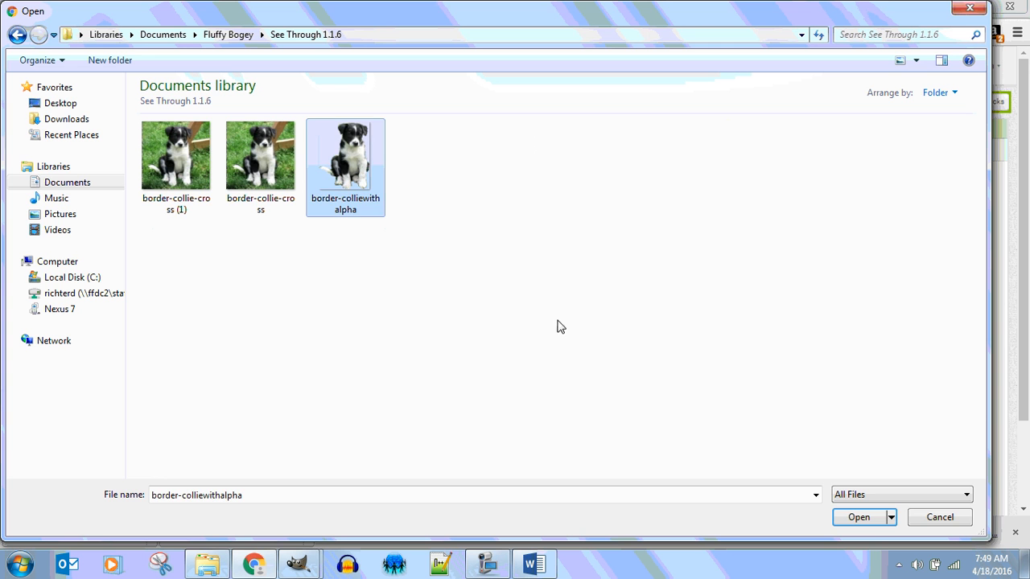
pyautogui.click(860, 517)
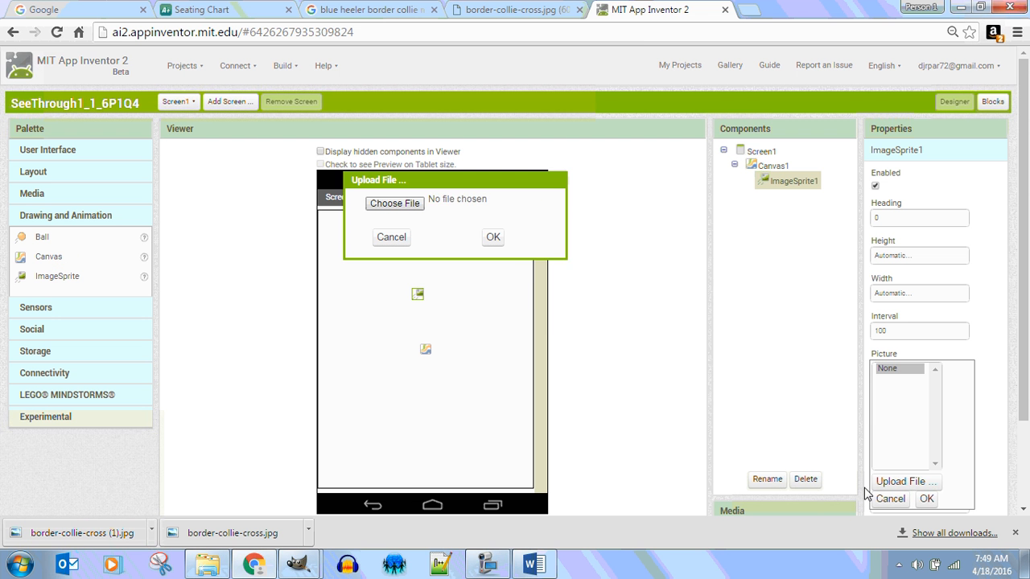
pyautogui.click(488, 239)
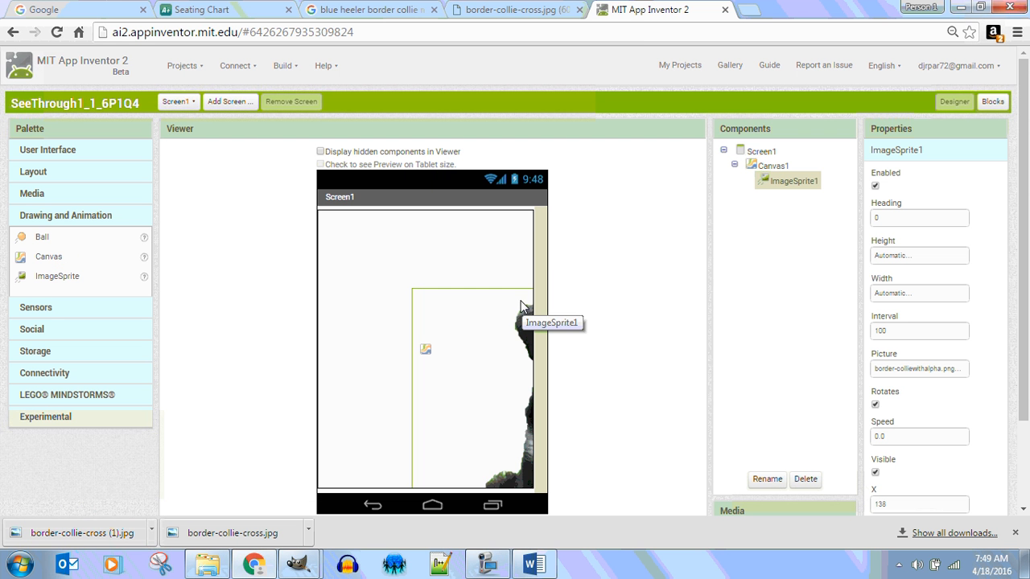
# Step: Set the ImageSprite's height and width to 60 pixels each and place it near the canvas's upper middle, at about X 116
pyautogui.moveTo(459, 357); pyautogui.dragTo(386, 293)
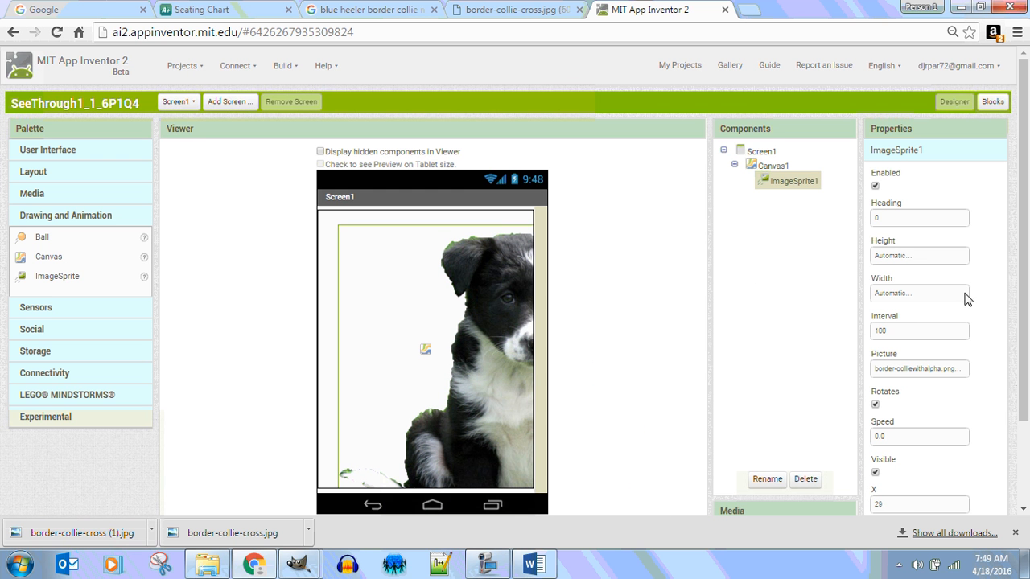
pyautogui.click(925, 259)
pyautogui.click(904, 283)
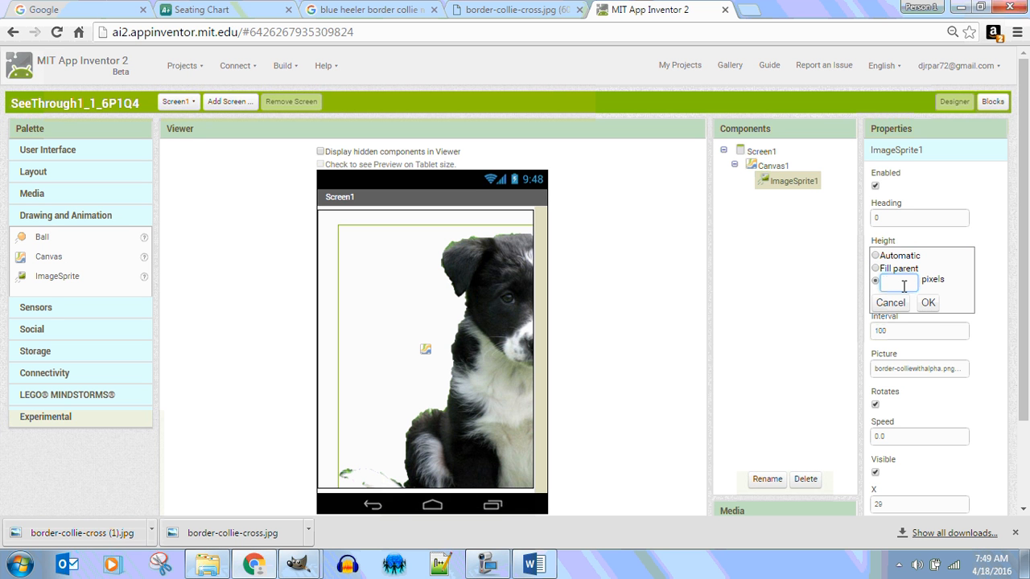
pyautogui.write('60')
pyautogui.click(928, 302)
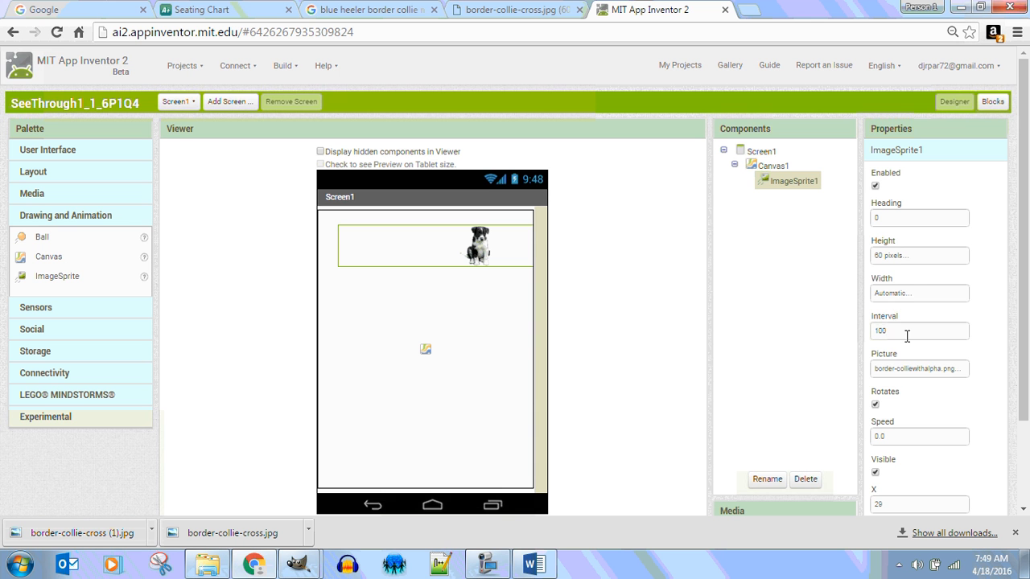
pyautogui.click(904, 334)
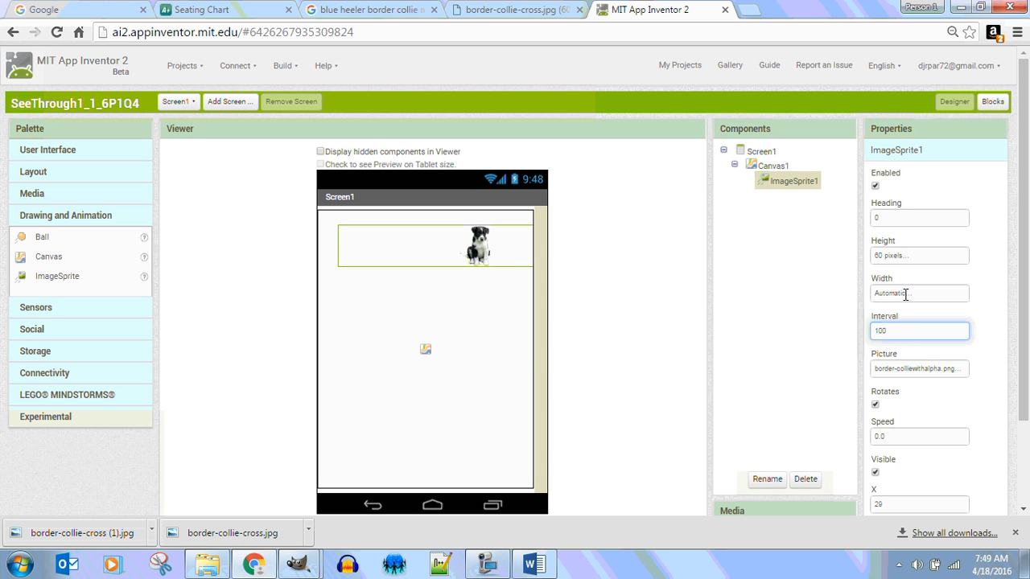
pyautogui.click(905, 294)
pyautogui.click(899, 321)
pyautogui.write('6')
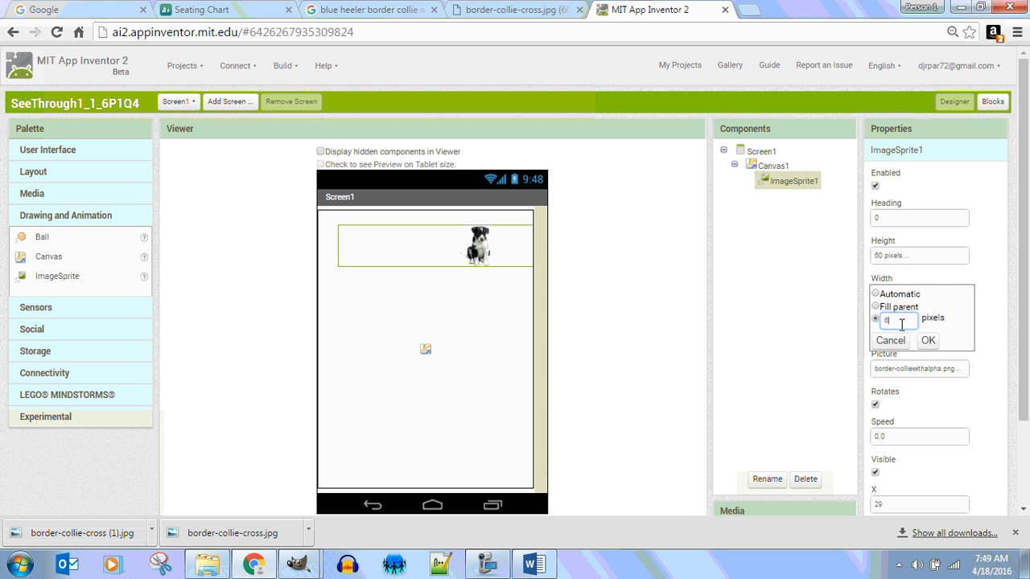
pyautogui.write('0')
pyautogui.click(928, 340)
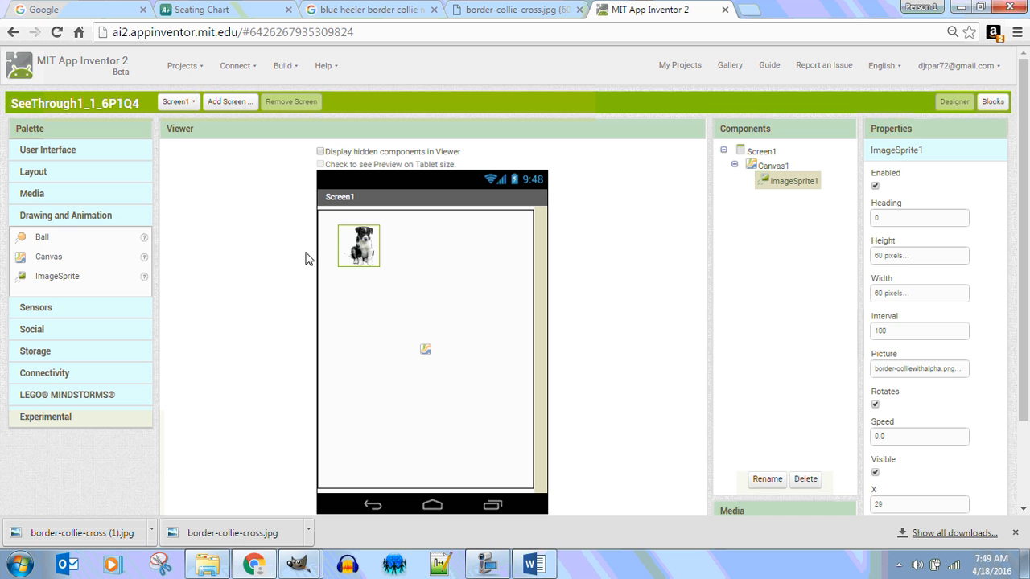
pyautogui.moveTo(367, 251); pyautogui.dragTo(419, 296)
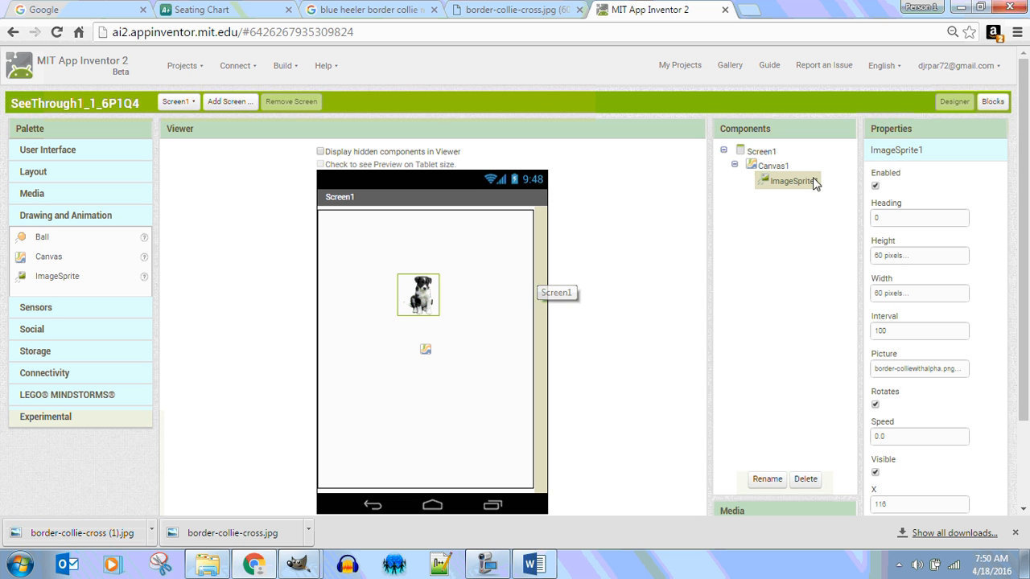
# Step: Select Canvas1 and open its background image choices
pyautogui.click(764, 152)
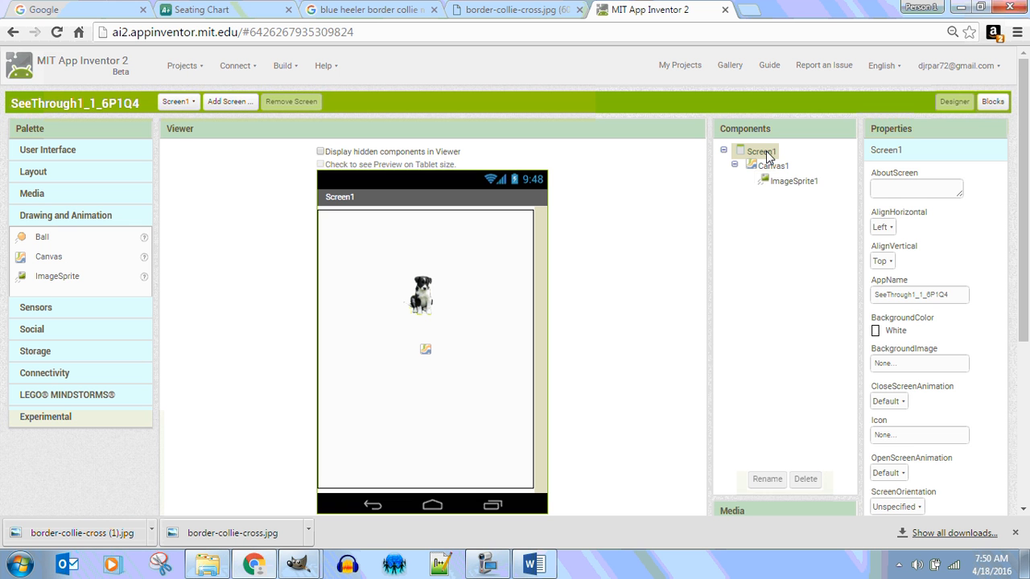
pyautogui.click(777, 167)
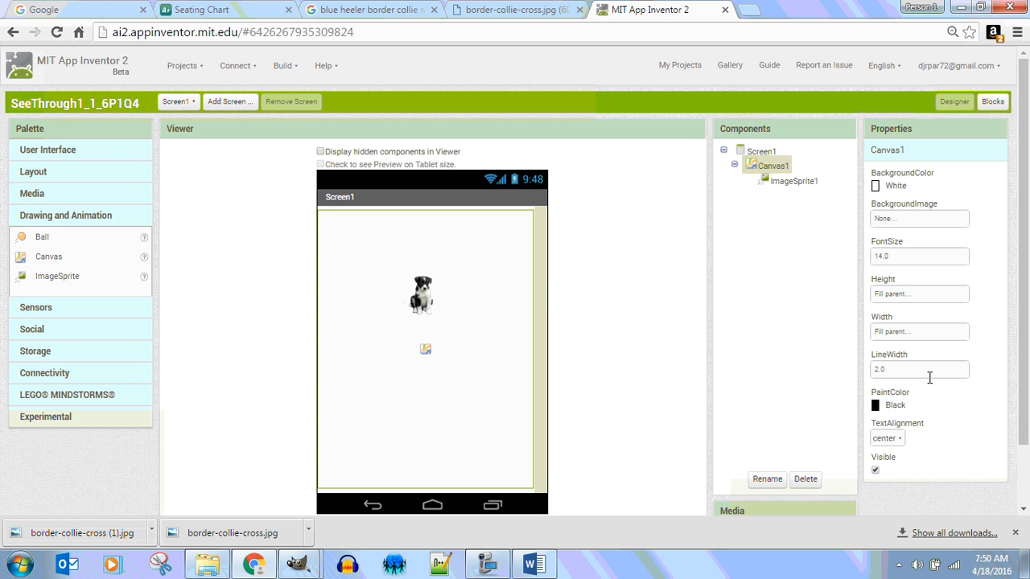
pyautogui.click(903, 219)
pyautogui.click(926, 333)
pyautogui.click(394, 203)
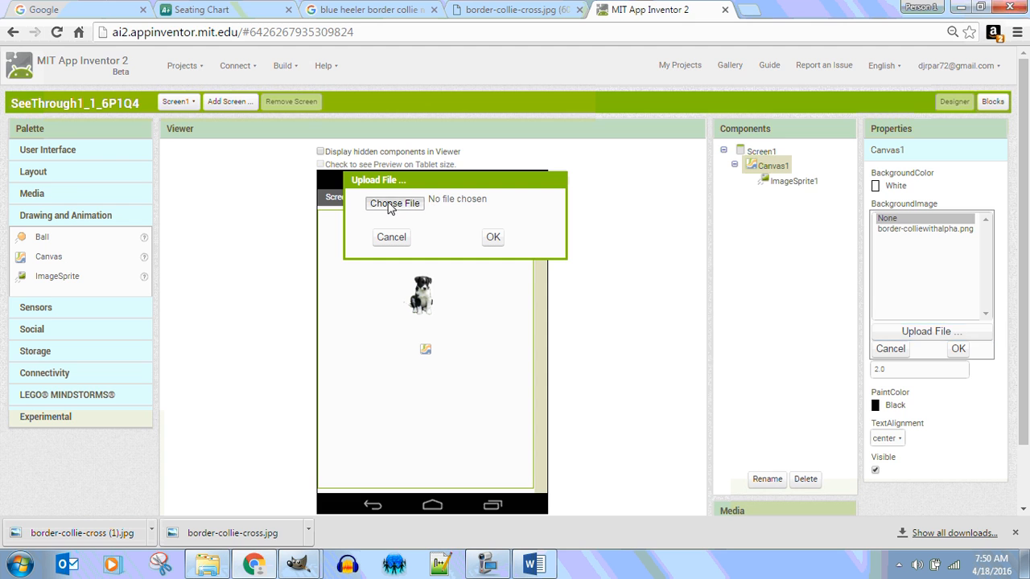
pyautogui.click(177, 170)
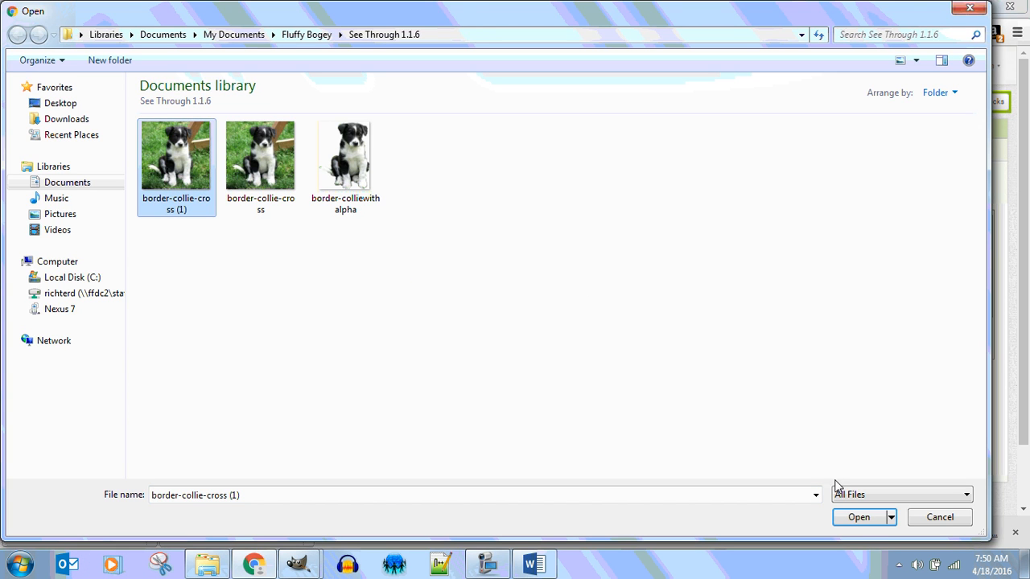
pyautogui.click(857, 516)
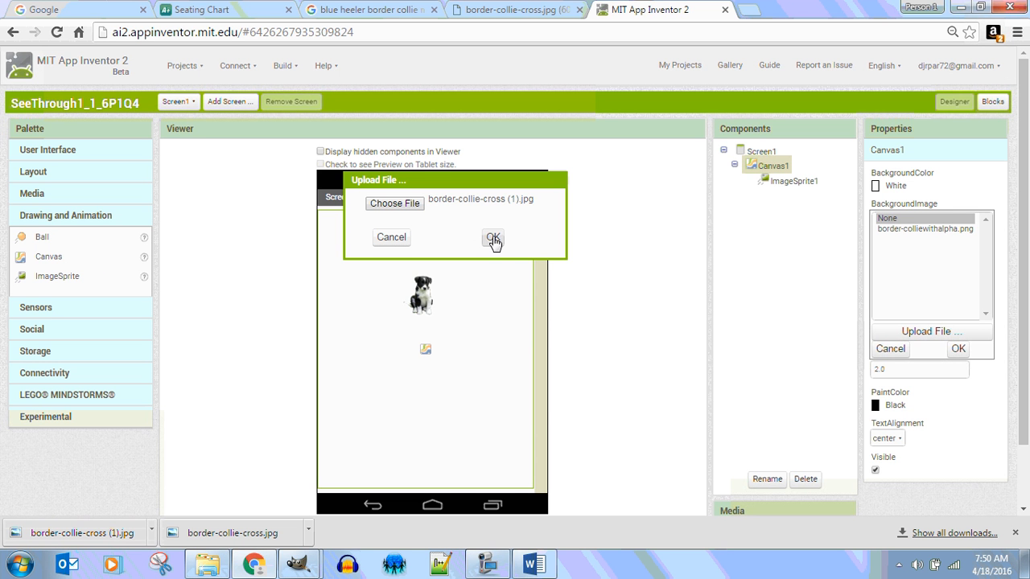
pyautogui.click(391, 238)
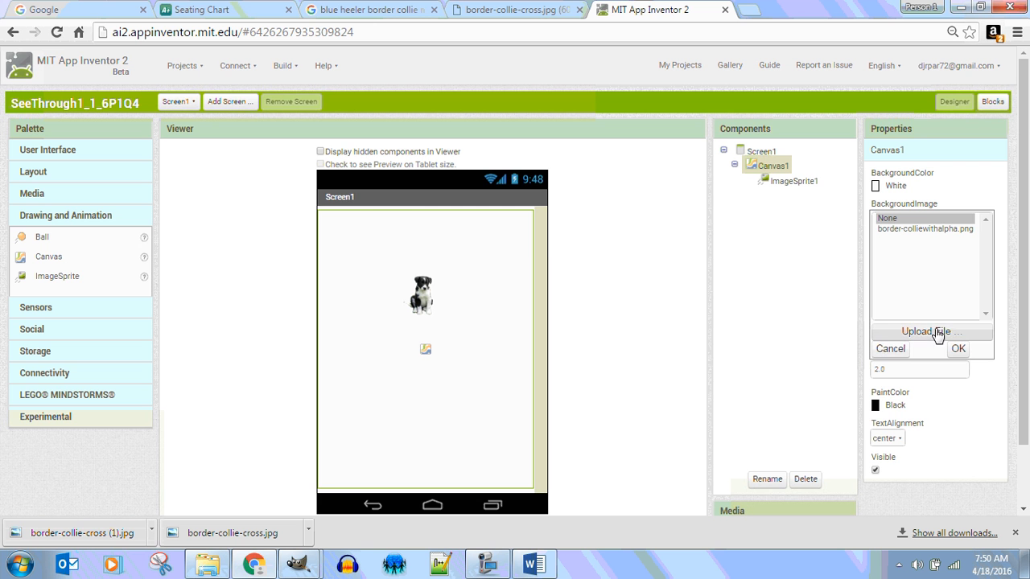
# Step: Upload border-collie-cross.jpg as Canvas1's background image and move the ImageSprite onto the grass left of the large puppy, at about X 33
pyautogui.click(933, 331)
pyautogui.click(394, 203)
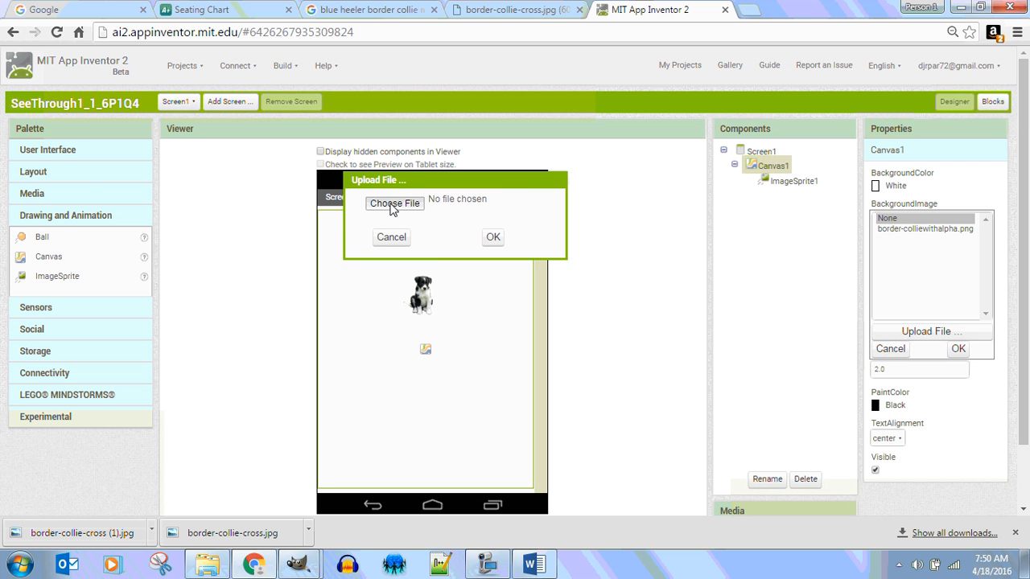
pyautogui.click(274, 189)
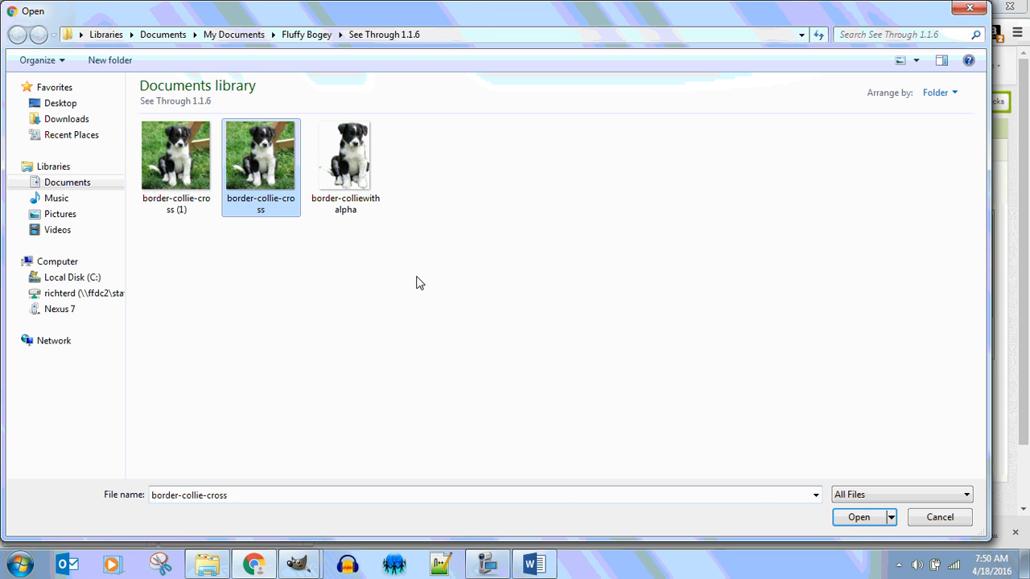
pyautogui.click(856, 517)
pyautogui.click(492, 238)
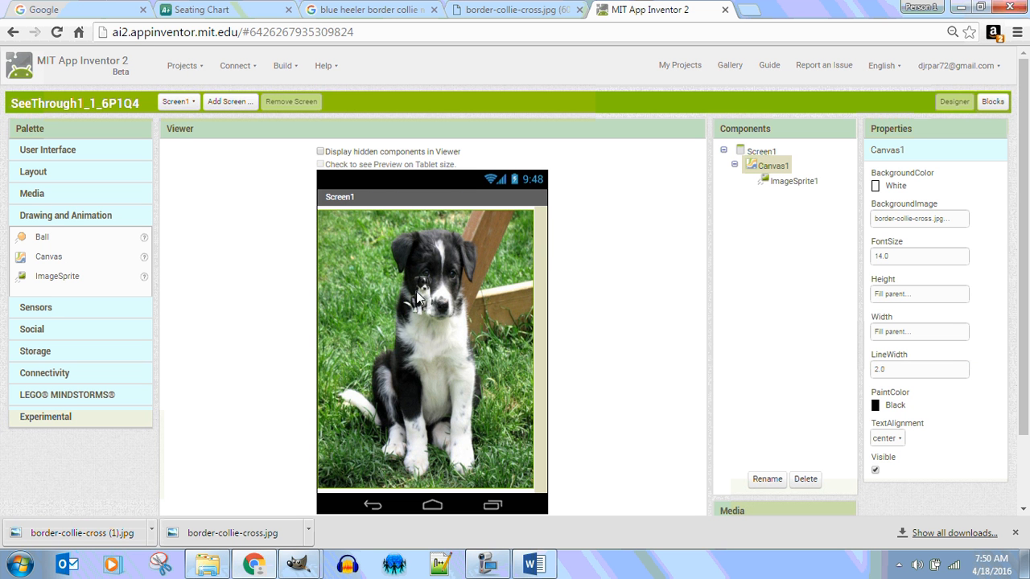
pyautogui.moveTo(417, 300); pyautogui.dragTo(366, 300)
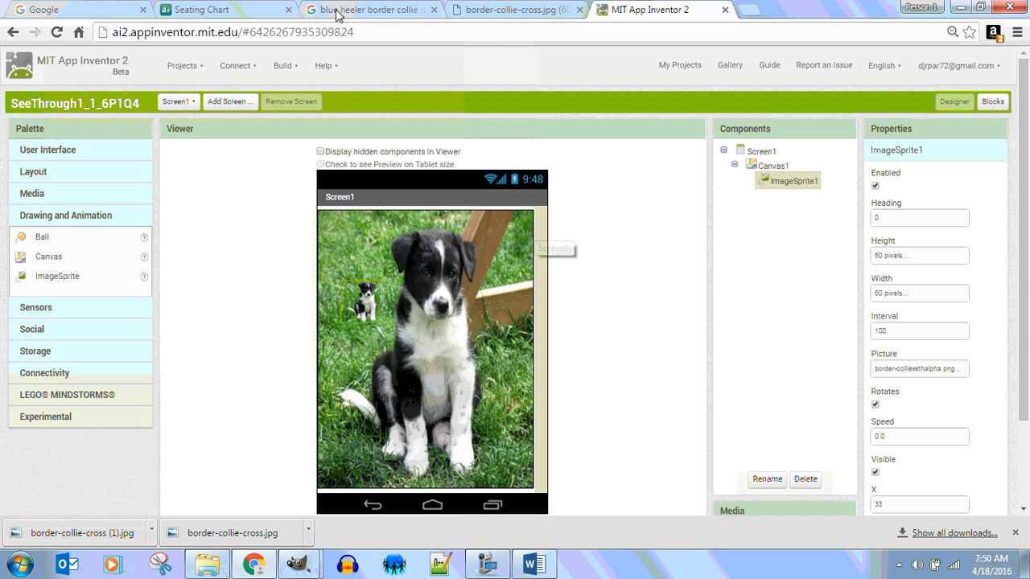
pyautogui.click(488, 565)
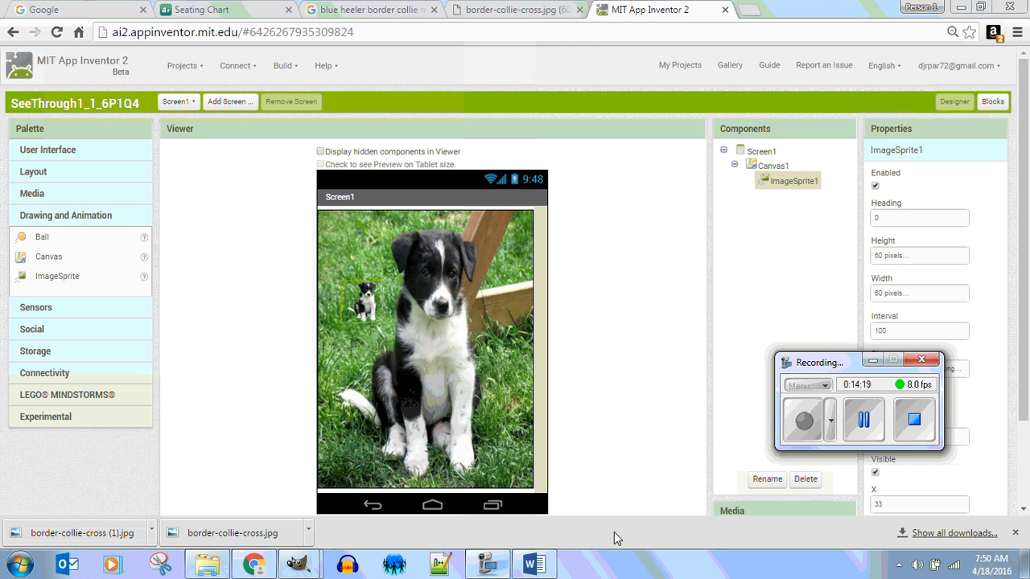